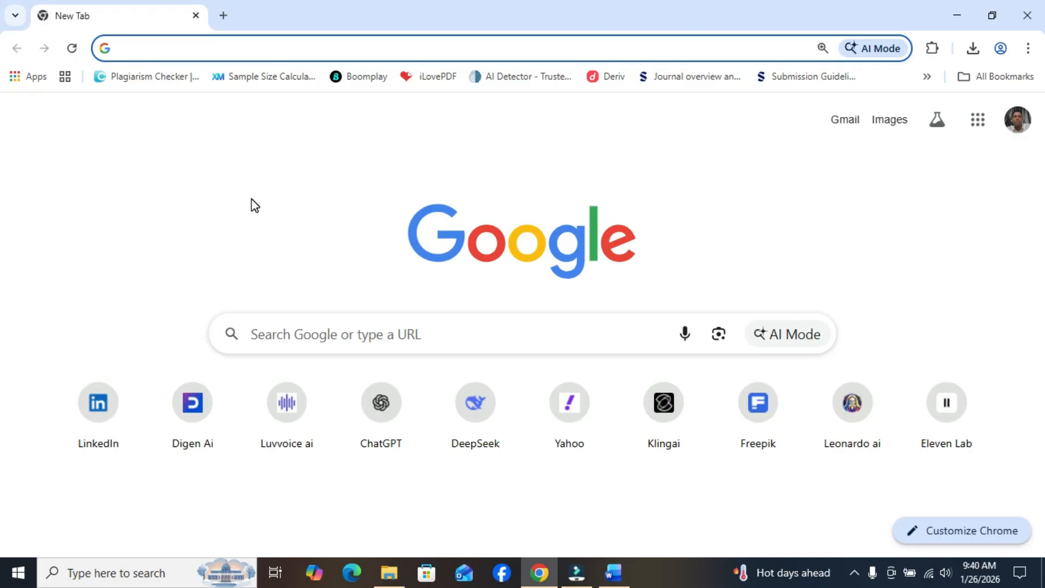
Search Google for "google ai studio" and open the Google AI Studio site from the results
{"action": "left_click", "coordinate": [298, 335]}
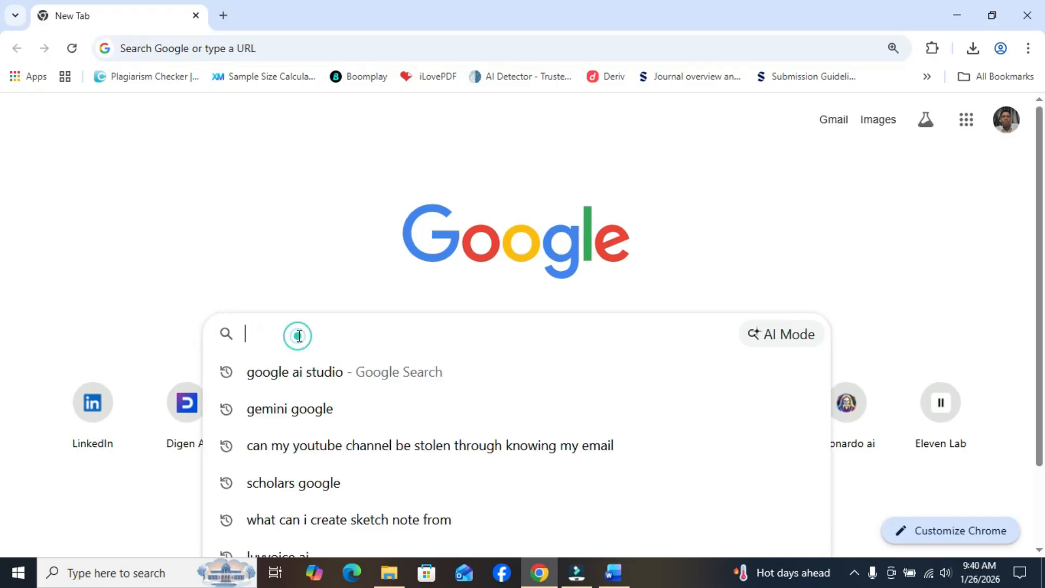
{"action": "left_click", "coordinate": [311, 372]}
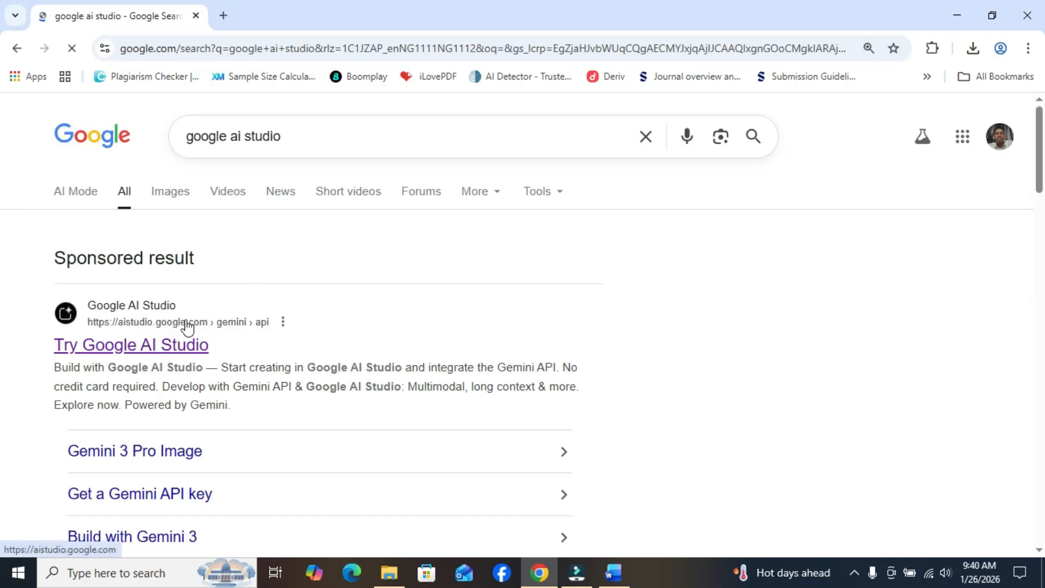
{"action": "left_click", "coordinate": [141, 350]}
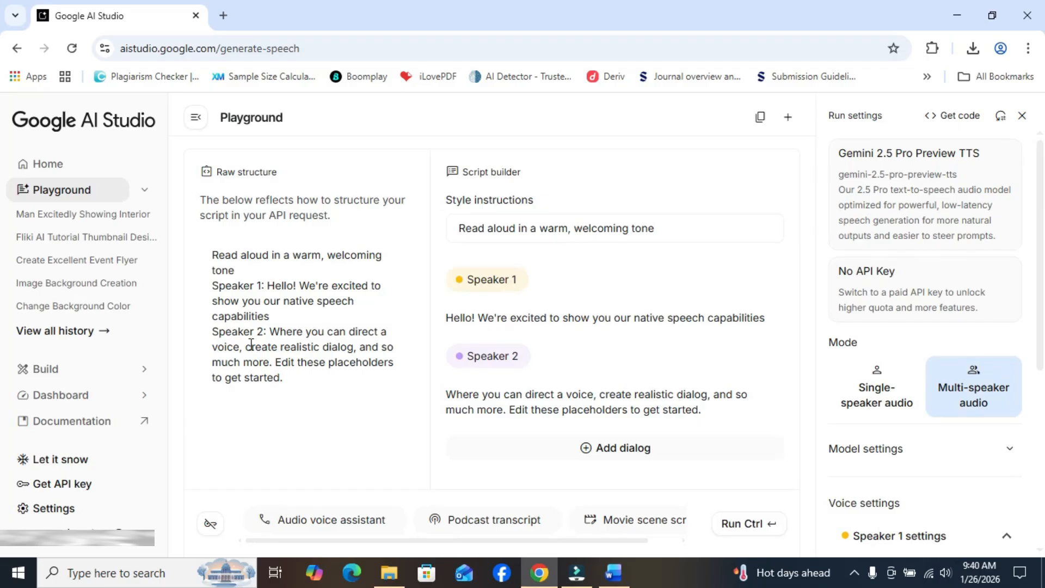
Compare the single-speaker and multi-speaker modes, and set speech generation to single-speaker audio
{"action": "left_click", "coordinate": [873, 412]}
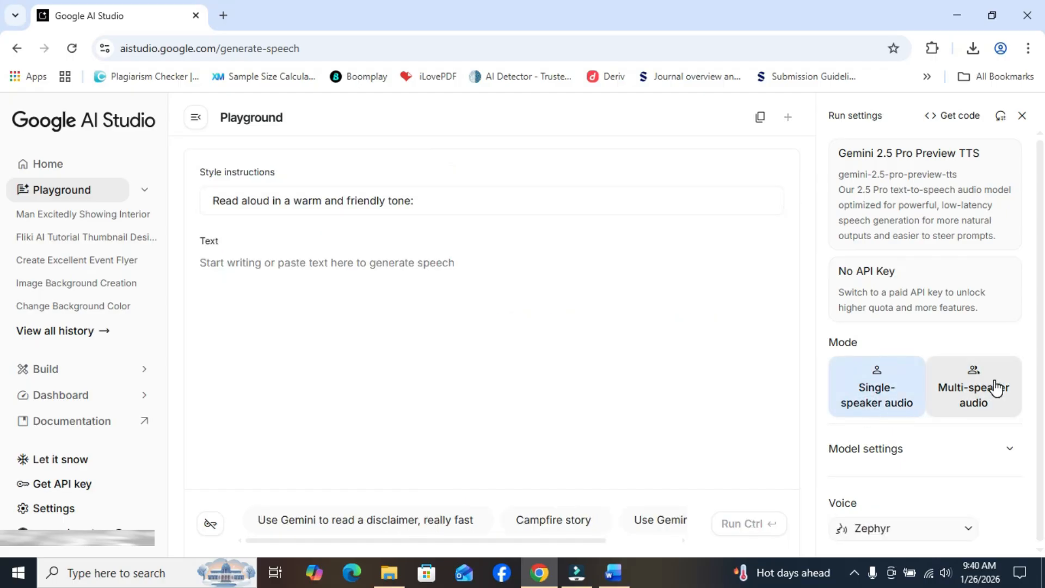
{"action": "left_click", "coordinate": [986, 398]}
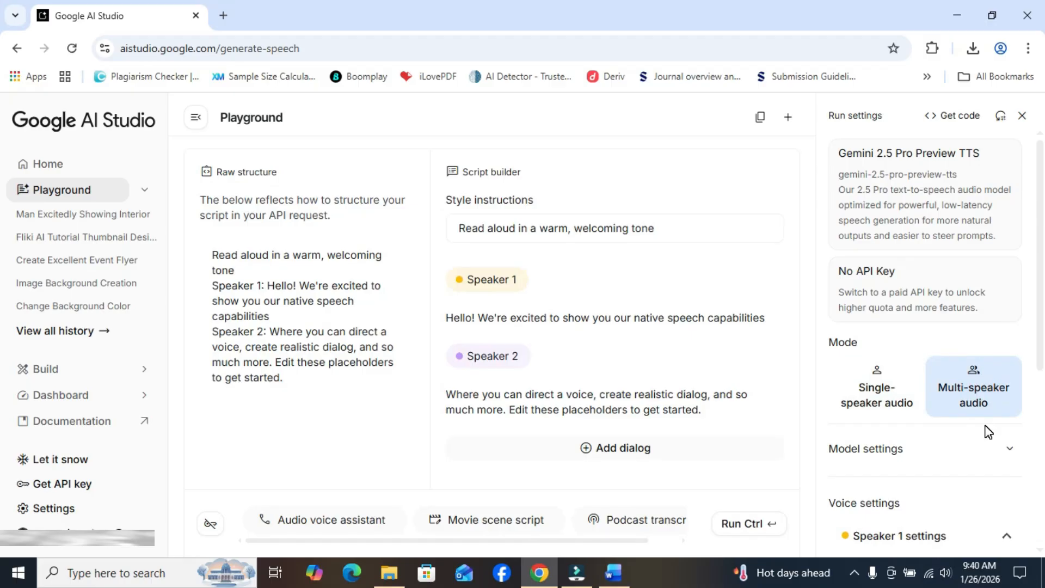
{"action": "left_click", "coordinate": [879, 405]}
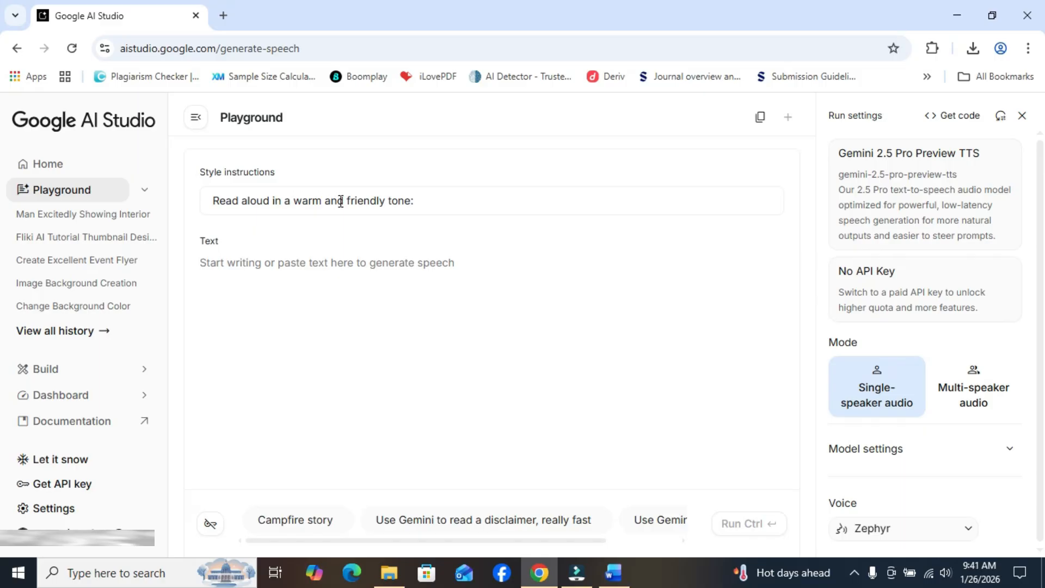
{"action": "type", "text": ":"}
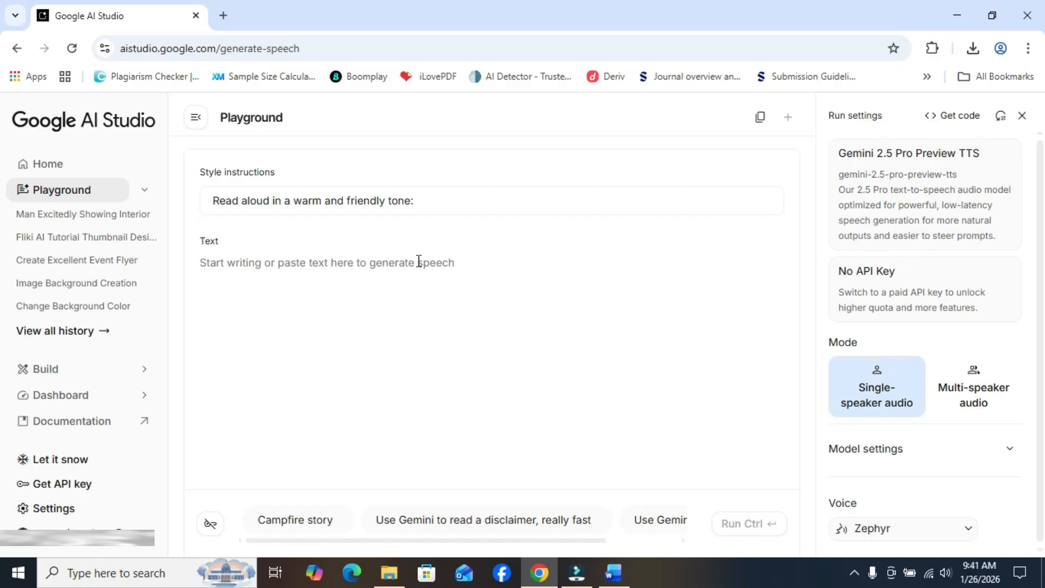
Copy the opening paragraph "That gap between you and your goal…" from the Word document and paste it as the speech text in Google AI Studio
{"action": "left_click", "coordinate": [613, 572]}
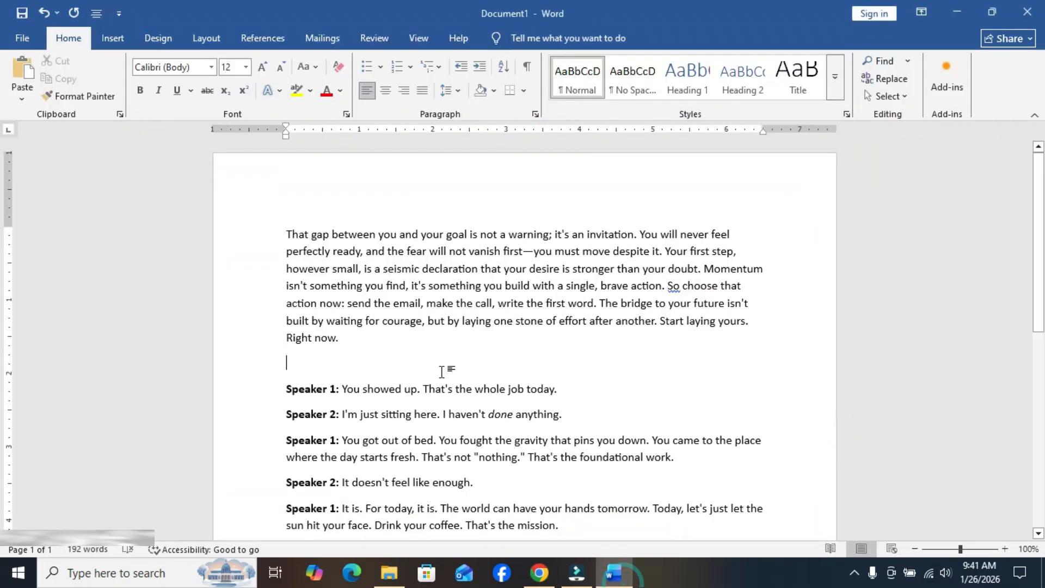
{"action": "left_click_drag", "start_coordinate": [290, 233], "coordinate": [373, 334]}
{"action": "right_click", "coordinate": [355, 317]}
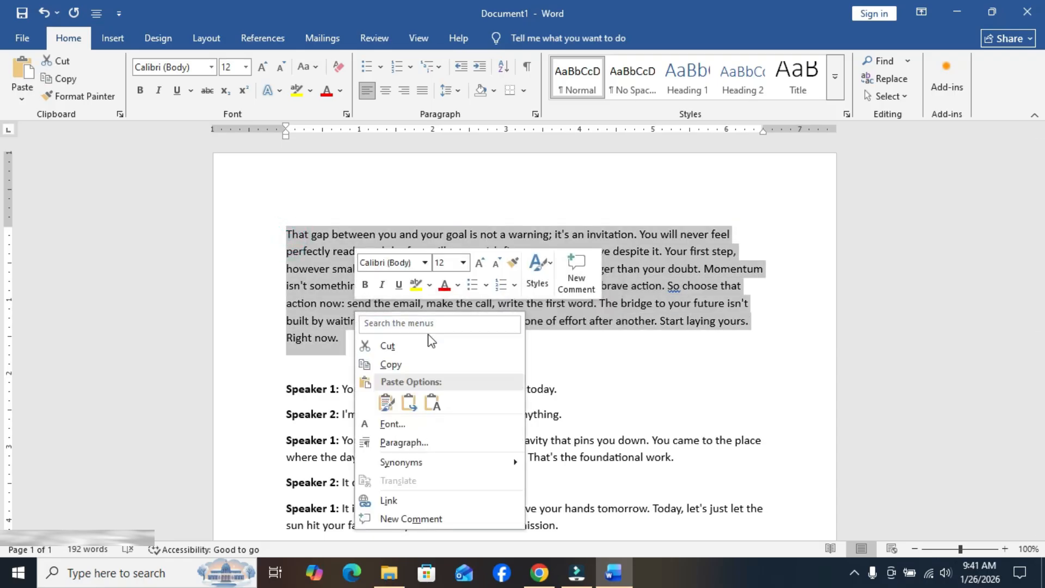
{"action": "left_click", "coordinate": [451, 364]}
{"action": "left_click", "coordinate": [539, 573]}
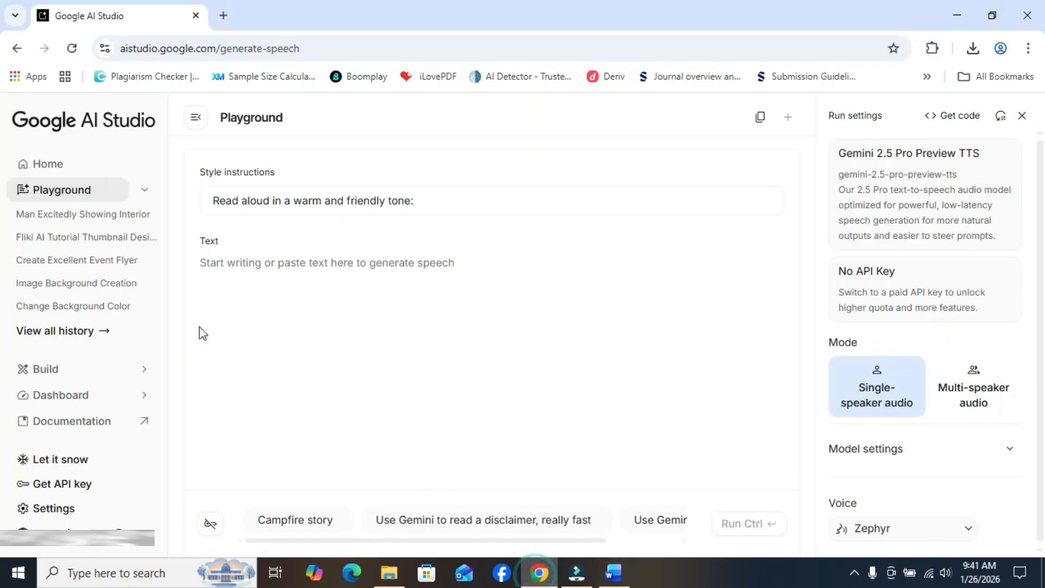
{"action": "right_click", "coordinate": [221, 268]}
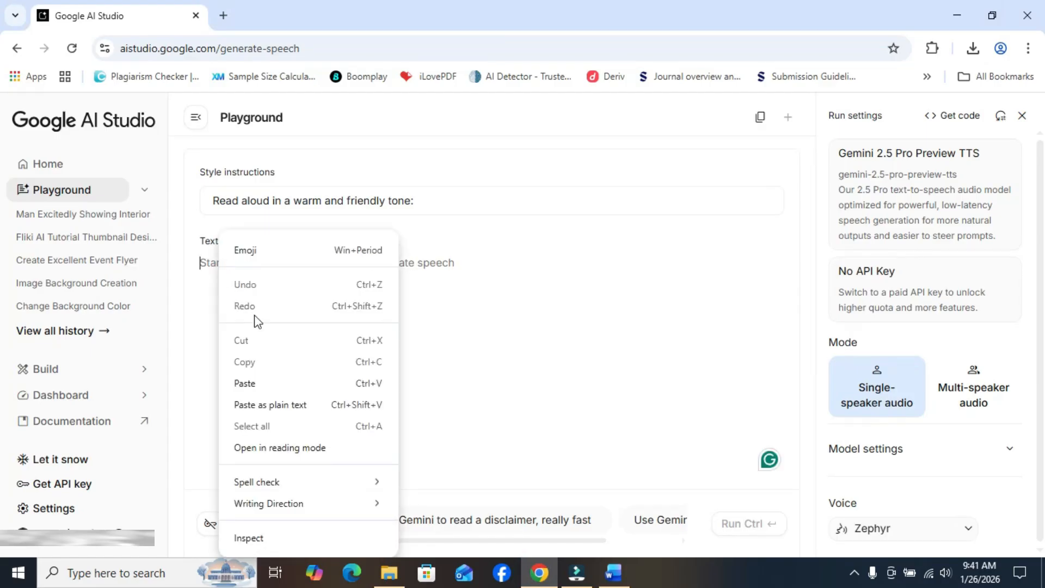
{"action": "left_click", "coordinate": [267, 383]}
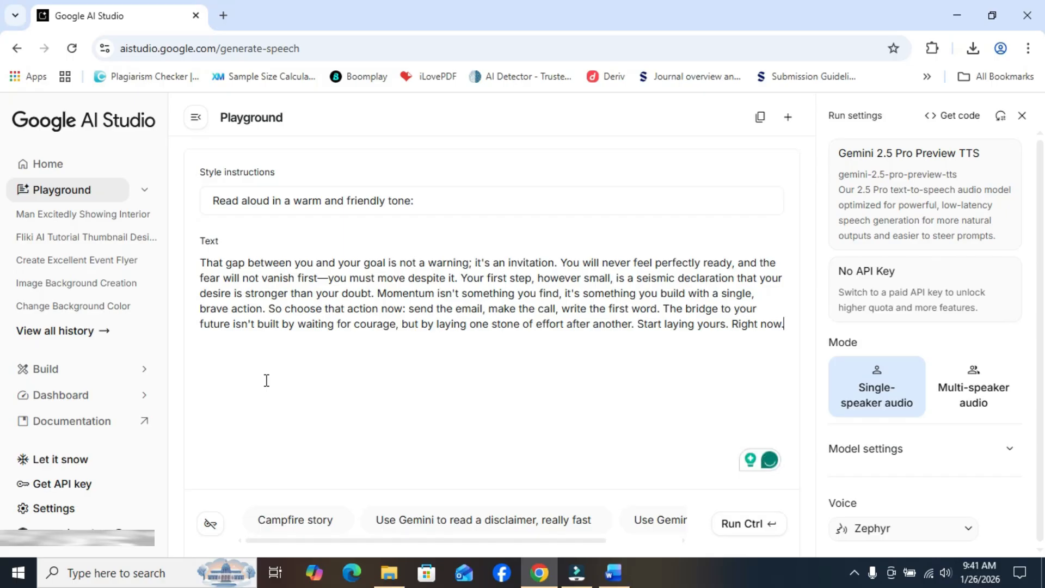
Replace the style instructions with "I want th tone to inspire people to achieve their goals;"
{"action": "left_click", "coordinate": [421, 202]}
{"action": "key", "text": "BackSpace"}
{"action": "key", "text": "BackSpace"}
{"action": "key", "text": "BackSpace"}
{"action": "key", "text": "BackSpace"}
{"action": "key", "text": "BackSpace"}
{"action": "key", "text": "BackSpace"}
{"action": "key", "text": "BackSpace"}
{"action": "key", "text": "BackSpace"}
{"action": "key", "text": "BackSpace"}
{"action": "key", "text": "BackSpace"}
{"action": "key", "text": "BackSpace"}
{"action": "key", "text": "BackSpace"}
{"action": "key", "text": "BackSpace"}
{"action": "key", "text": "BackSpace"}
{"action": "key", "text": "BackSpace"}
{"action": "key", "text": "BackSpace"}
{"action": "key", "text": "BackSpace"}
{"action": "key", "text": "BackSpace"}
{"action": "key", "text": "BackSpace"}
{"action": "key", "text": "BackSpace"}
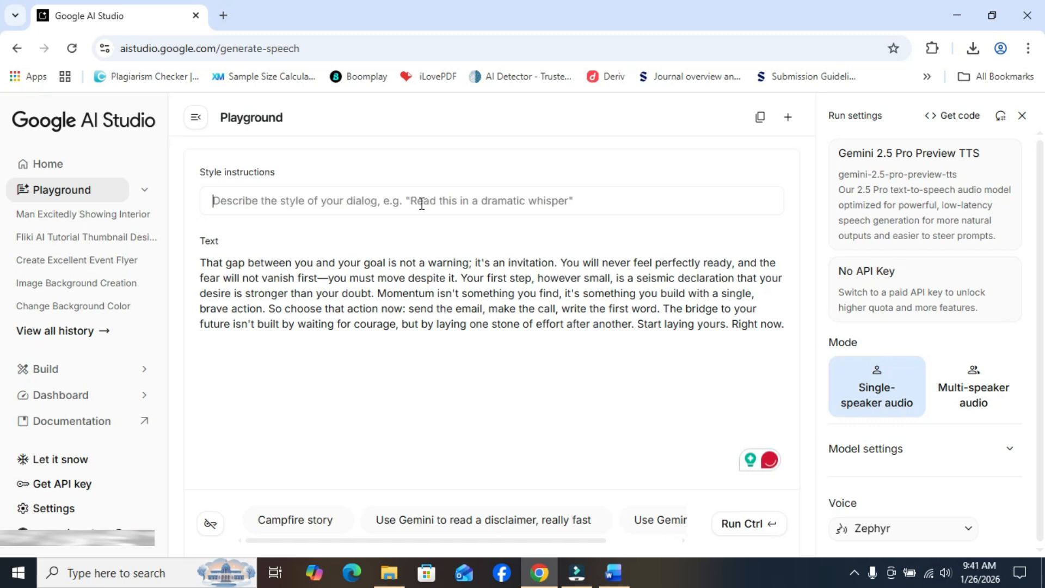
{"action": "type", "text": "I want"}
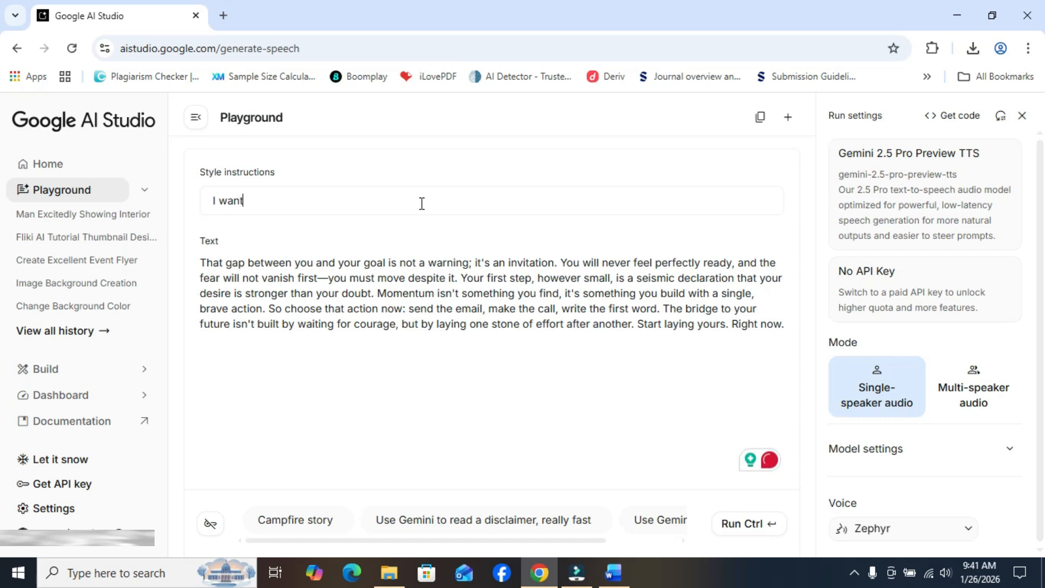
{"action": "type", "text": " th tone to inspire people"}
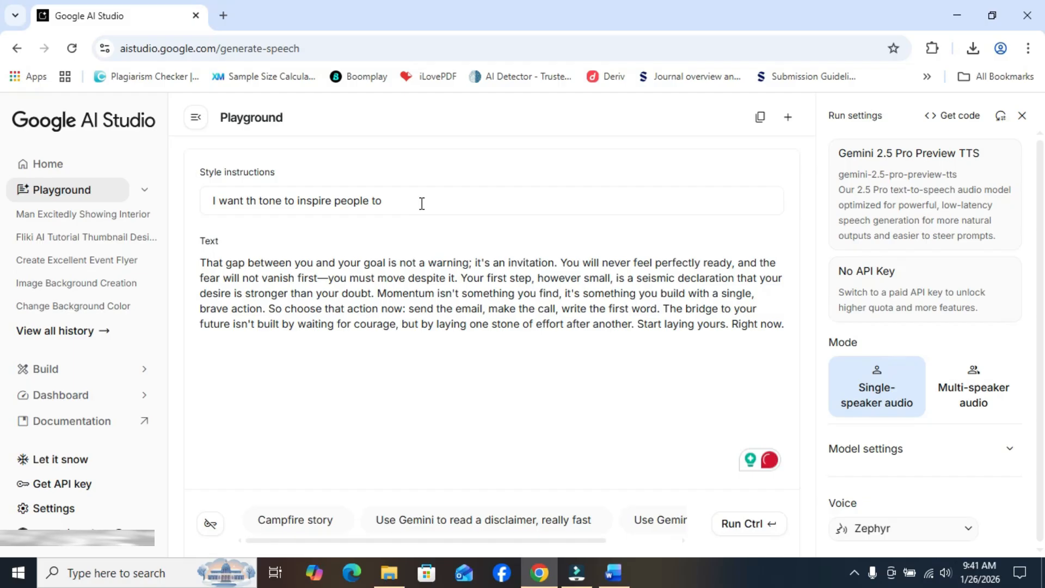
{"action": "type", "text": "to achieve their goal"}
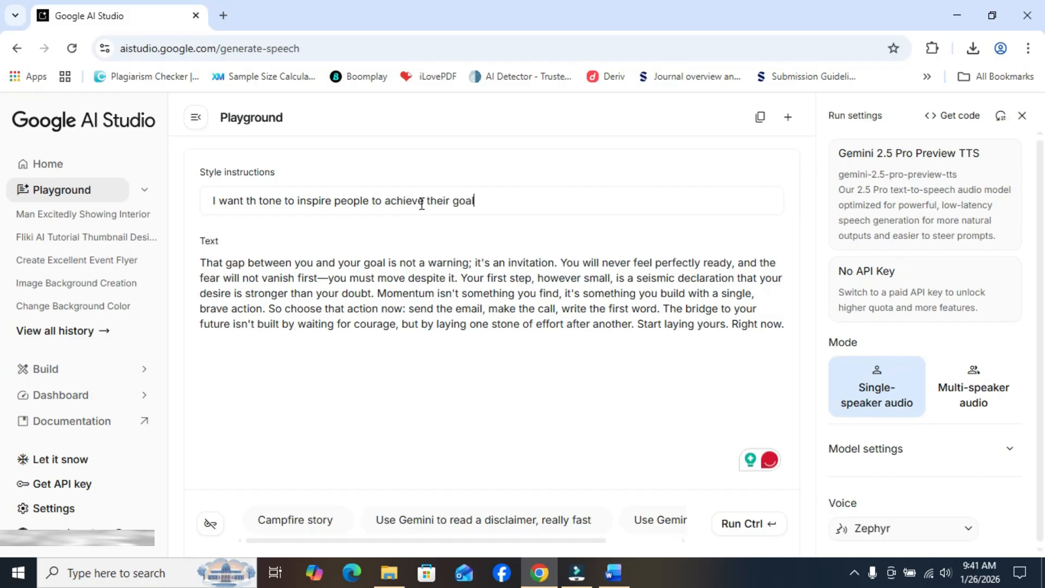
{"action": "type", "text": "s;"}
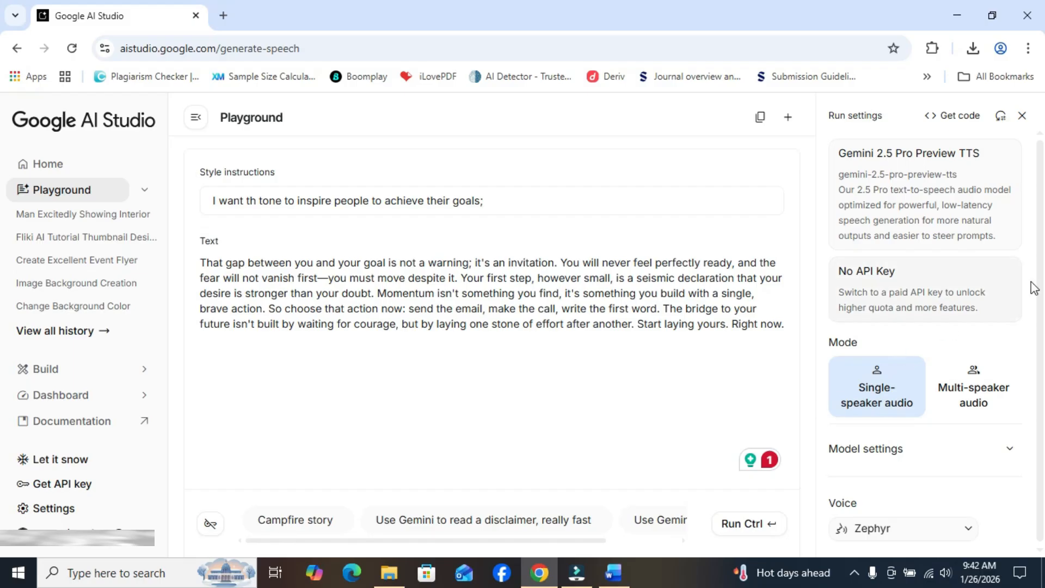
Check the model settings, browse the available voices and choose Achernar as the voice
{"action": "scroll", "coordinate": [1035, 283], "scroll_direction": "down", "scroll_amount": 1}
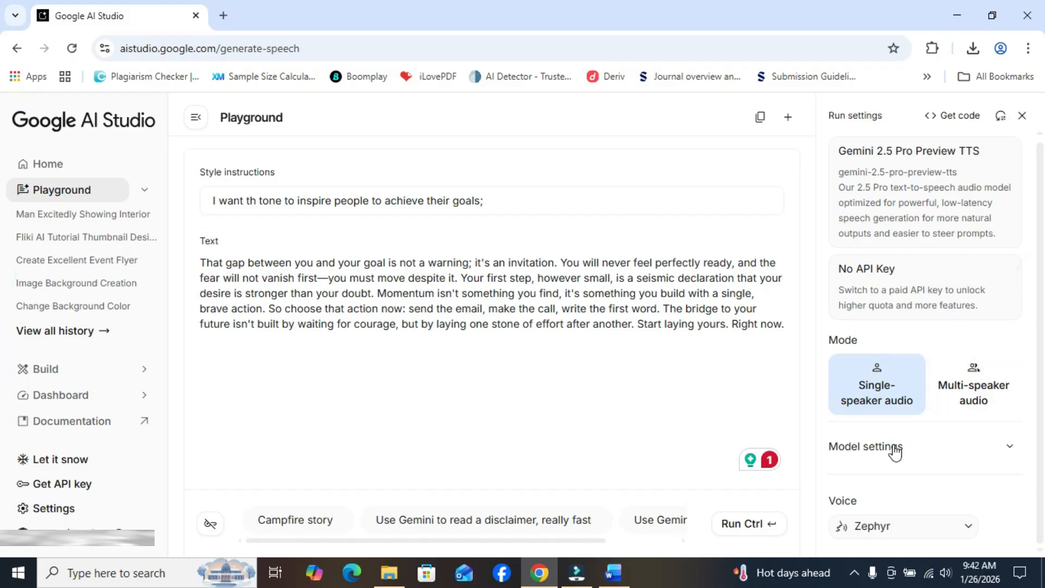
{"action": "left_click", "coordinate": [1010, 452]}
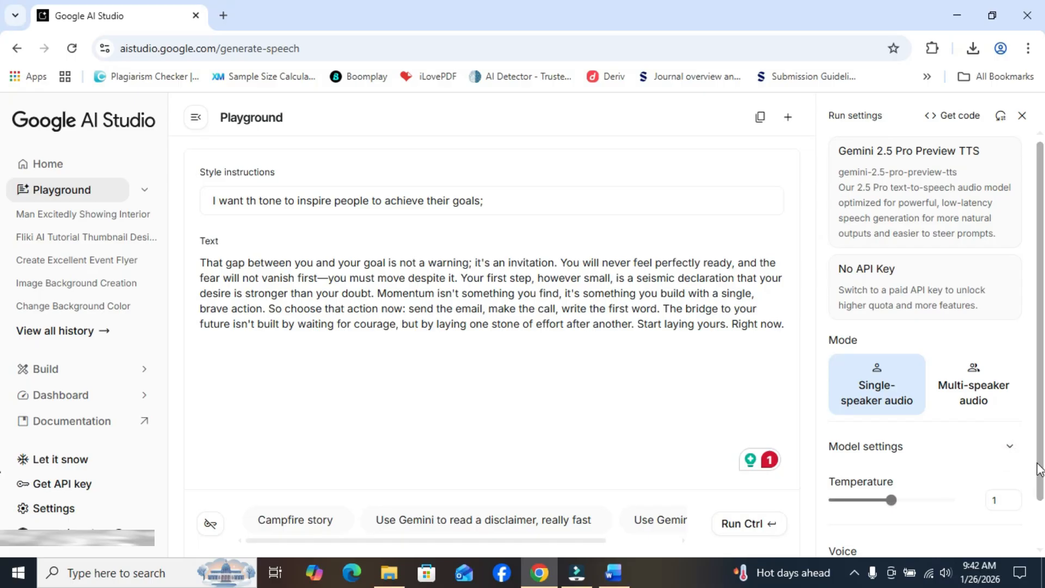
{"action": "scroll", "coordinate": [1008, 452], "scroll_direction": "down", "scroll_amount": 1}
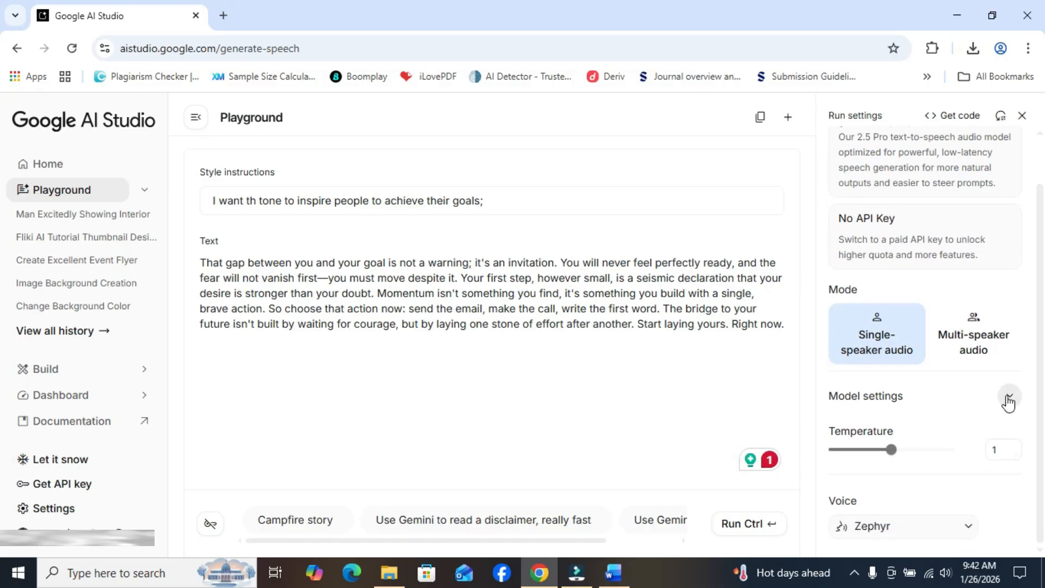
{"action": "left_click", "coordinate": [1010, 396]}
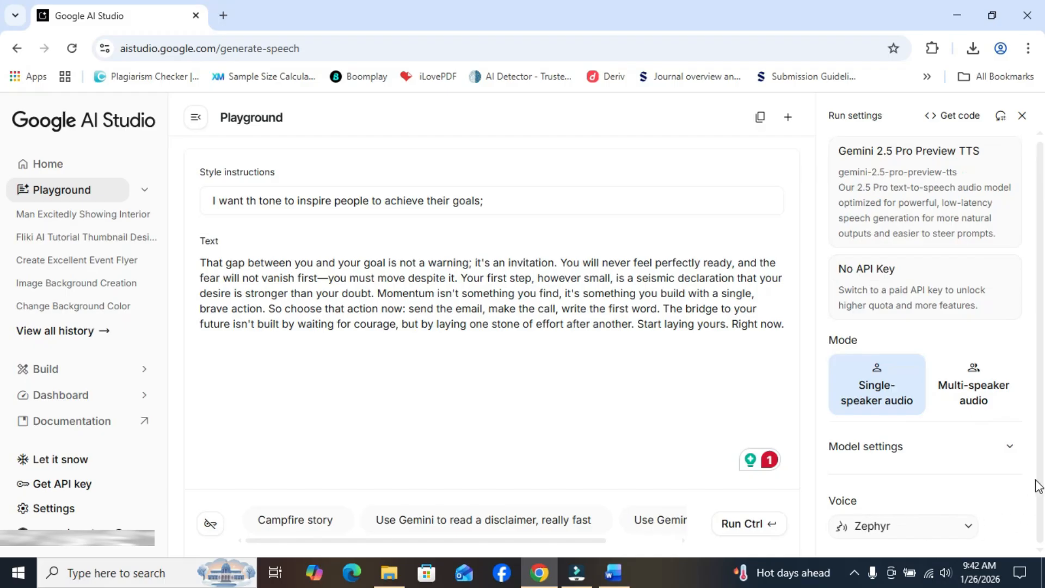
{"action": "left_click", "coordinate": [953, 526]}
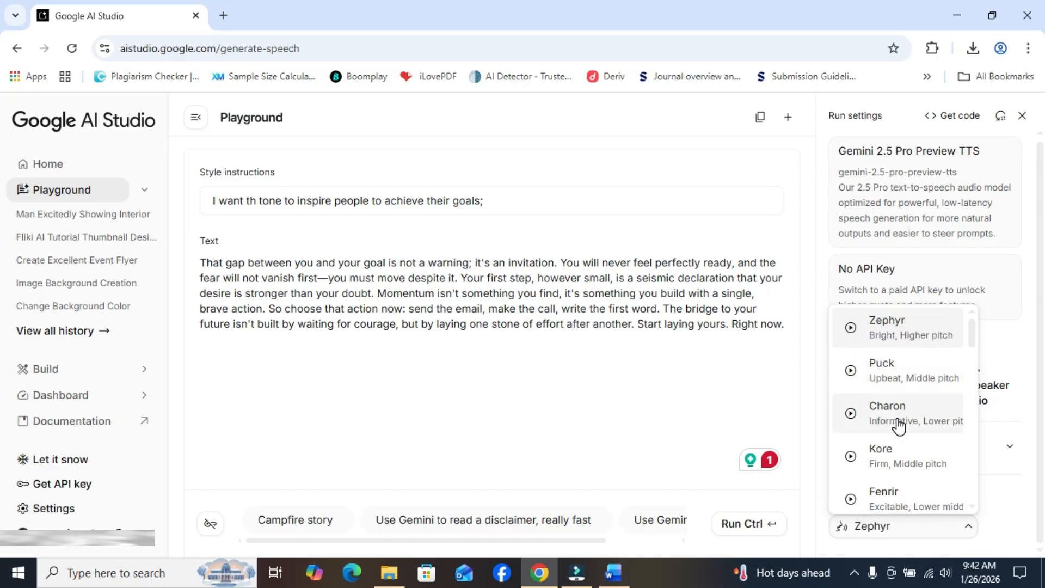
{"action": "left_click_drag", "start_coordinate": [971, 339], "coordinate": [1010, 513]}
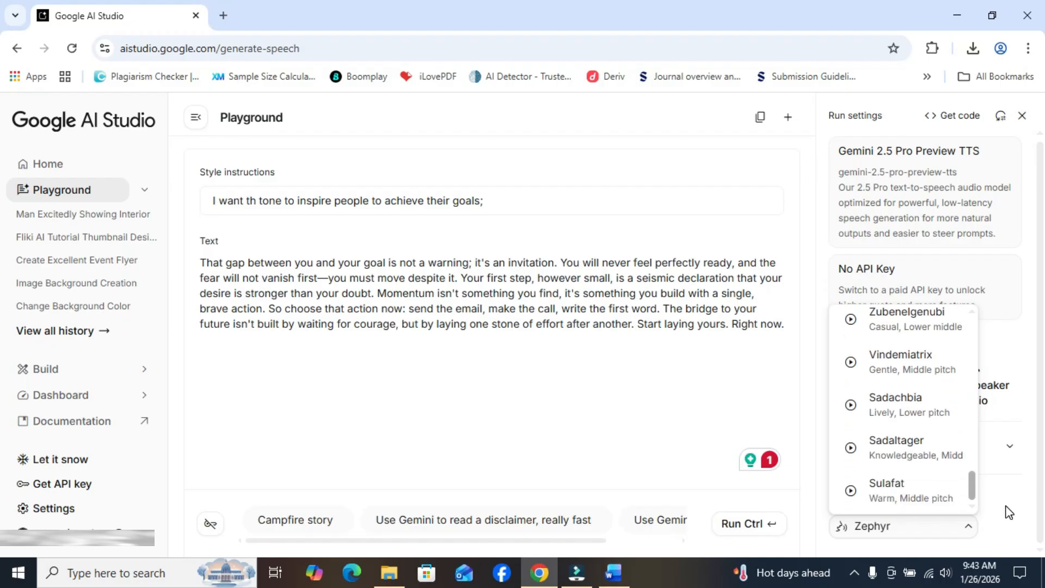
{"action": "left_click_drag", "start_coordinate": [1001, 512], "coordinate": [974, 447]}
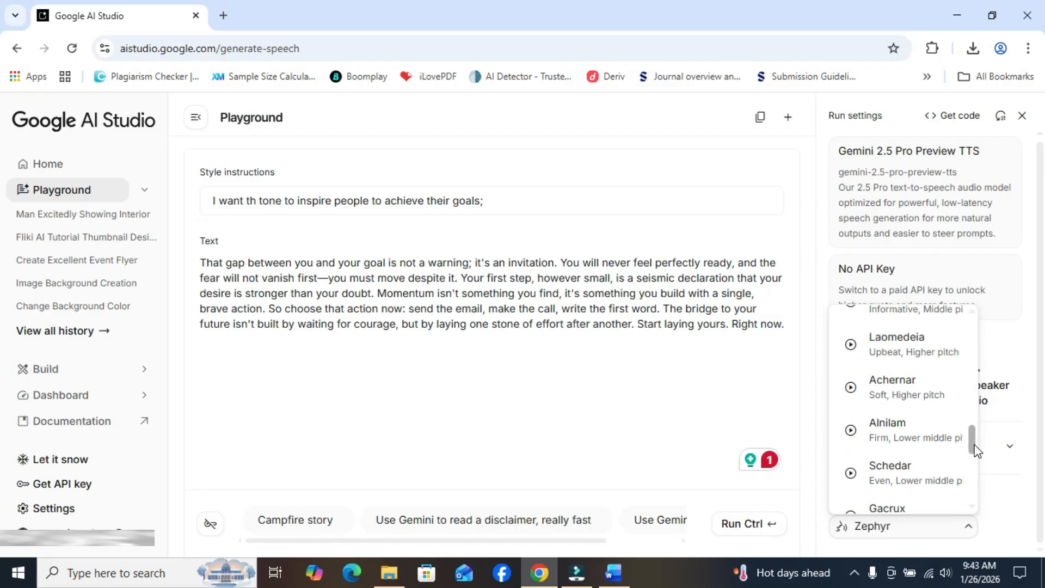
{"action": "left_click", "coordinate": [879, 384]}
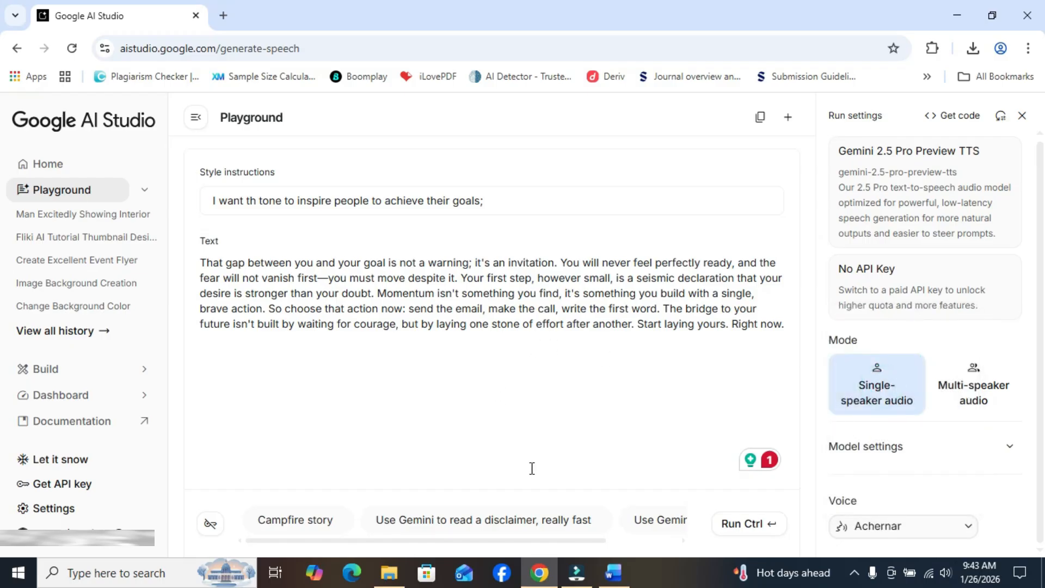
Generate the speech from the pasted text and download the resulting audio file
{"action": "left_click", "coordinate": [746, 524]}
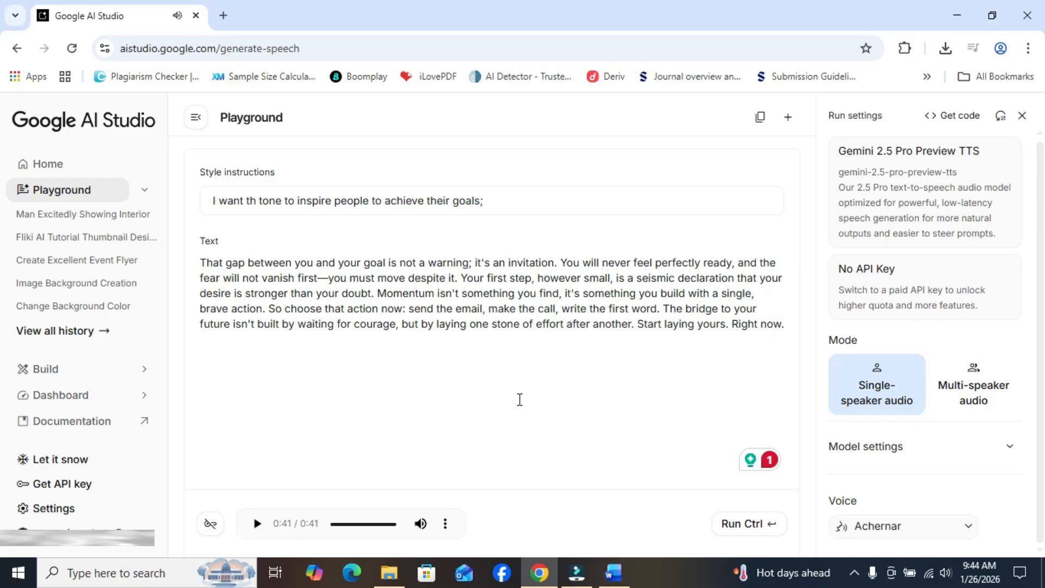
{"action": "left_click", "coordinate": [442, 530]}
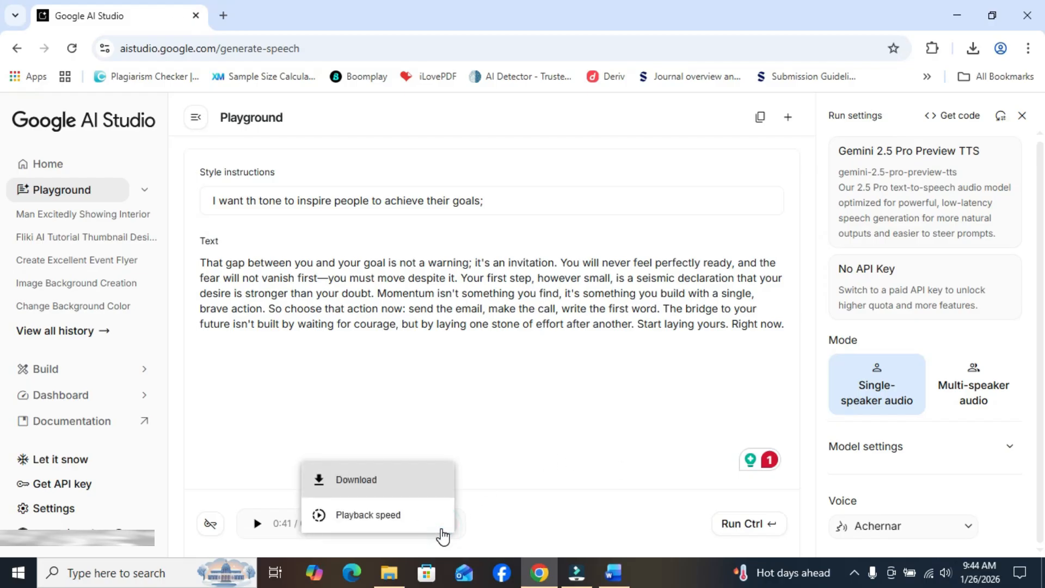
{"action": "left_click", "coordinate": [428, 493]}
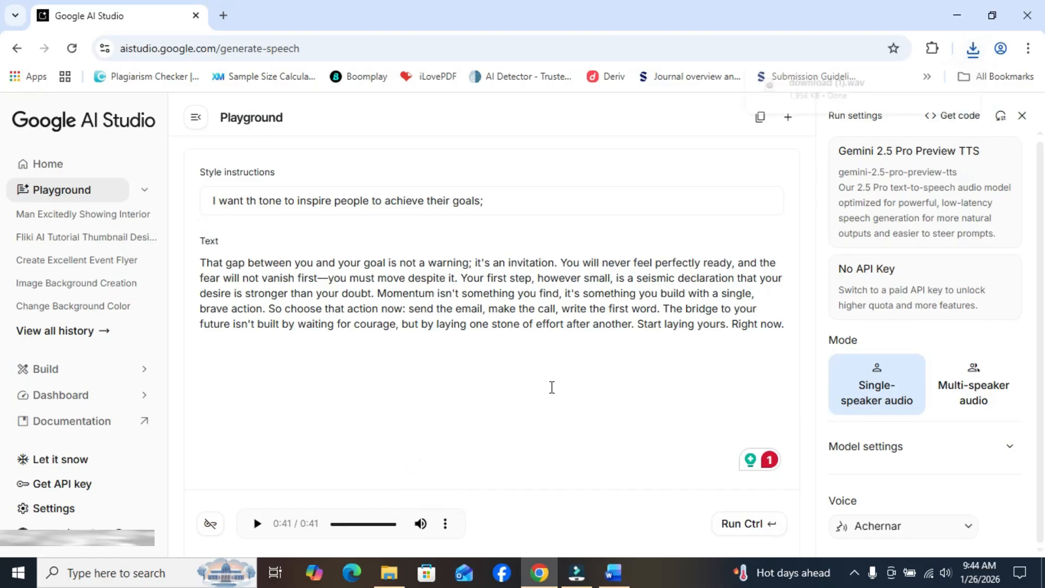
{"action": "mouse_move", "coordinate": [849, 89]}
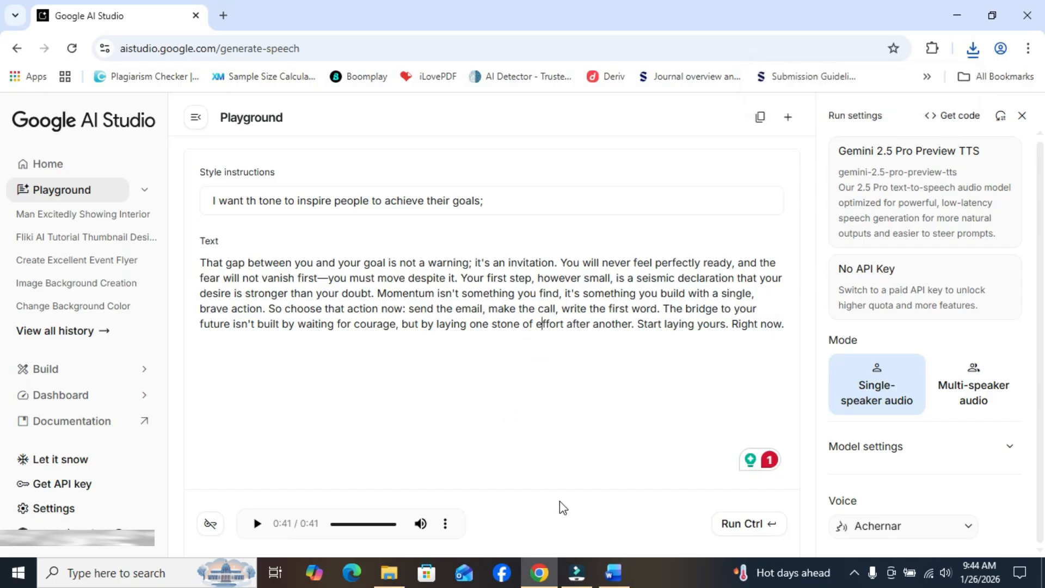
Switch to the Word document and copy the whole dialogue between Speaker 1 and Speaker 2
{"action": "key", "text": "alt+Tab"}
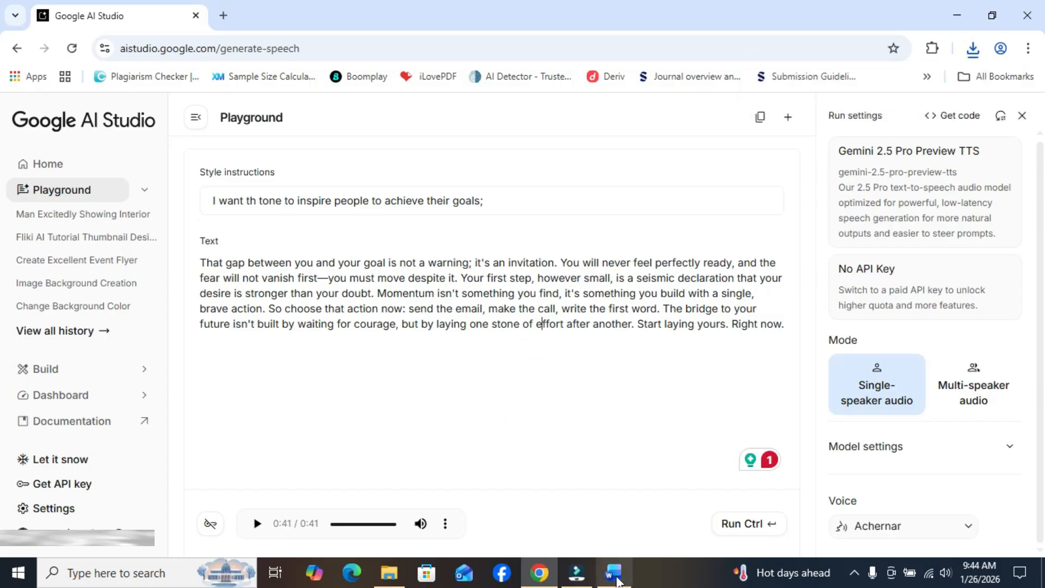
{"action": "left_click_drag", "start_coordinate": [1040, 263], "coordinate": [1038, 317]}
{"action": "left_click", "coordinate": [384, 288]}
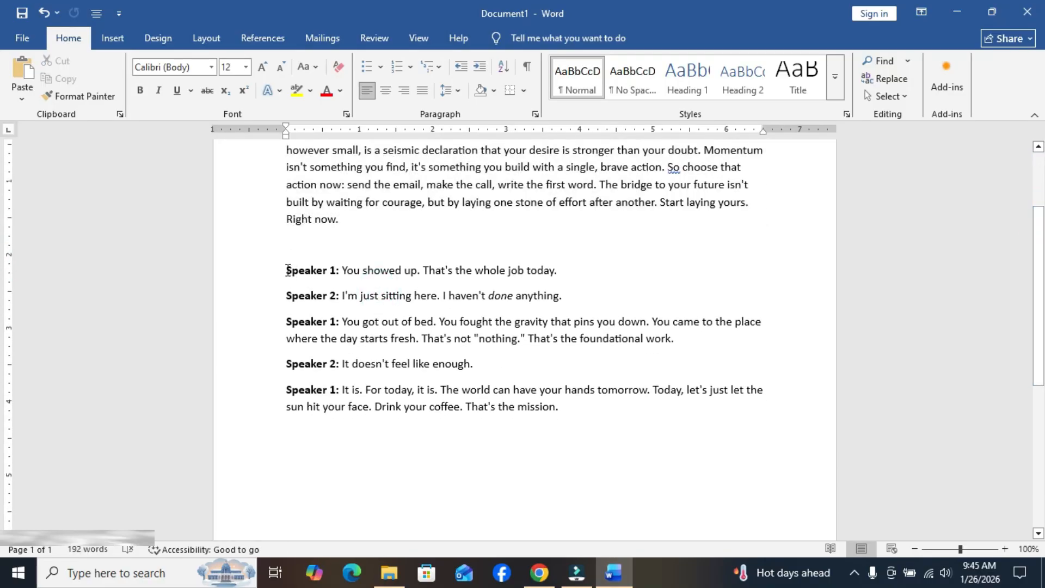
{"action": "left_click_drag", "start_coordinate": [282, 270], "coordinate": [625, 429]}
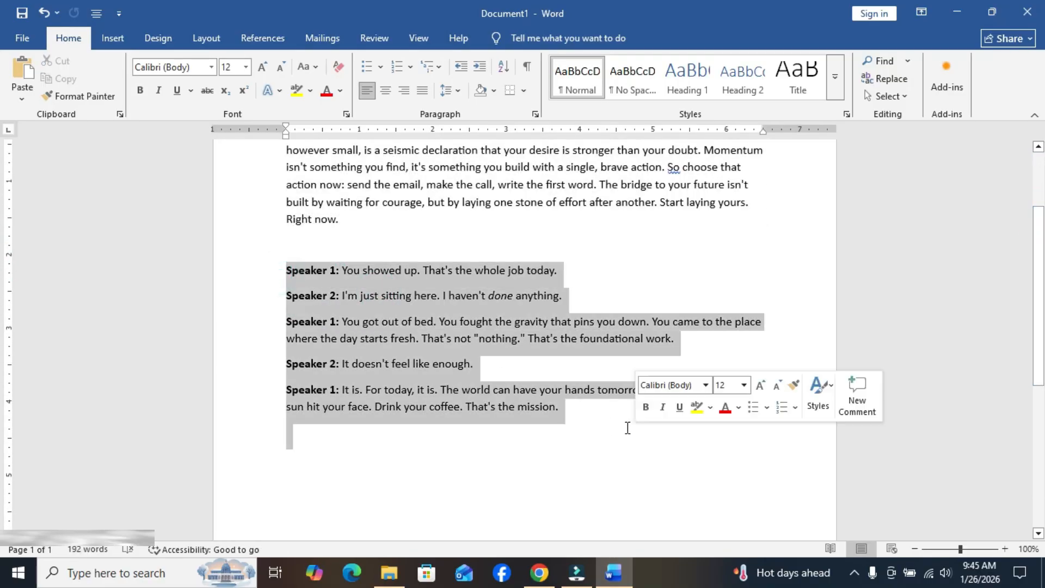
{"action": "right_click", "coordinate": [428, 315]}
{"action": "left_click", "coordinate": [494, 360]}
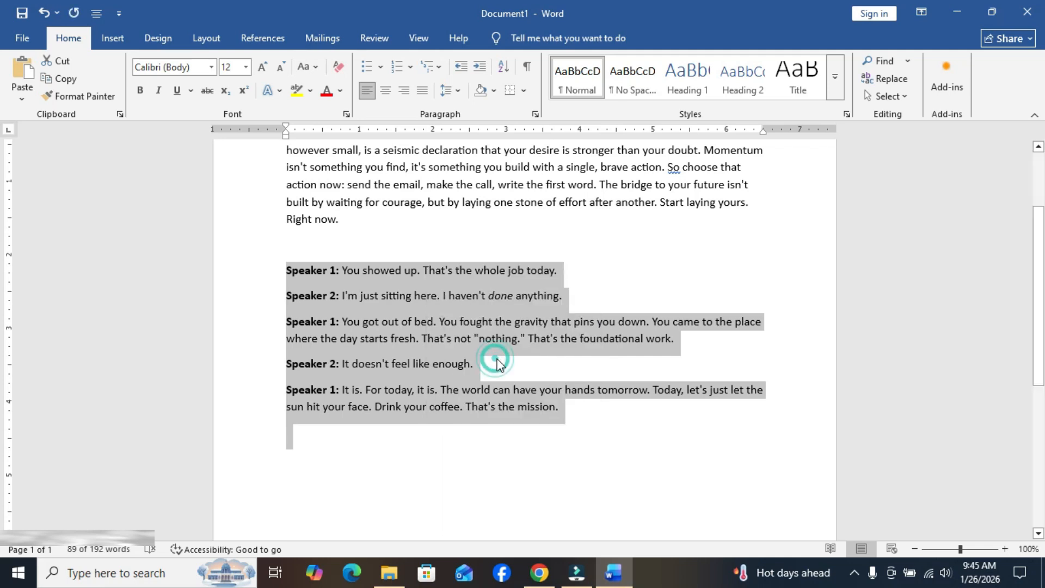
Return to Google AI Studio, set the mode to multi-speaker audio and replace the sample raw structure script with the copied dialogue
{"action": "left_click", "coordinate": [539, 573]}
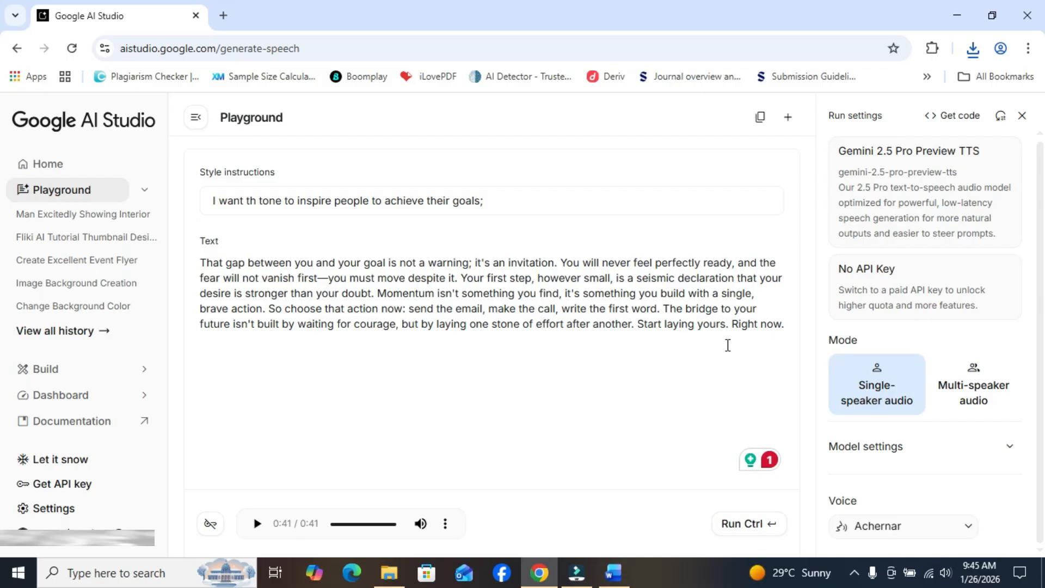
{"action": "left_click", "coordinate": [986, 401]}
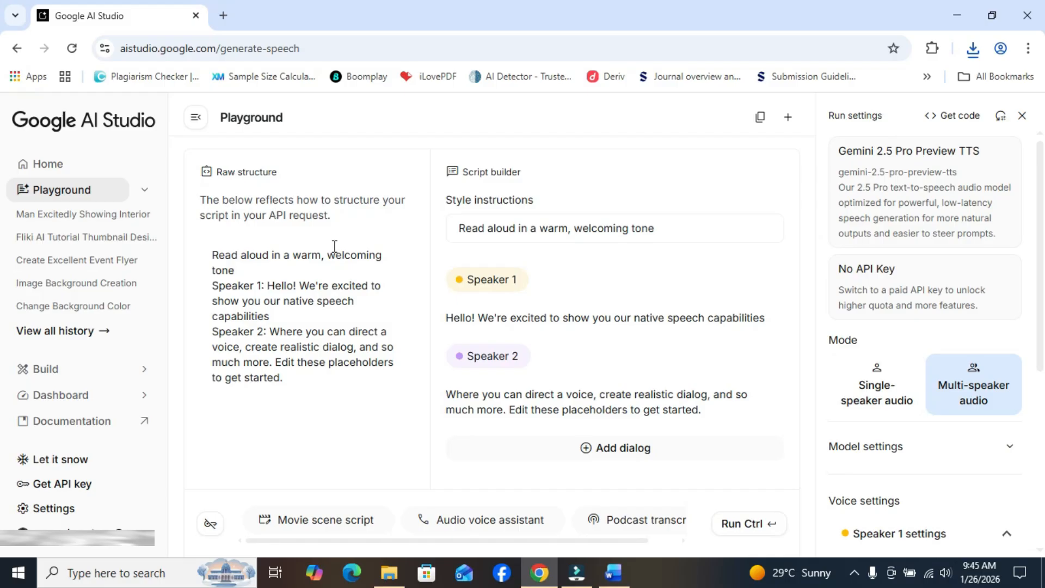
{"action": "left_click", "coordinate": [305, 380]}
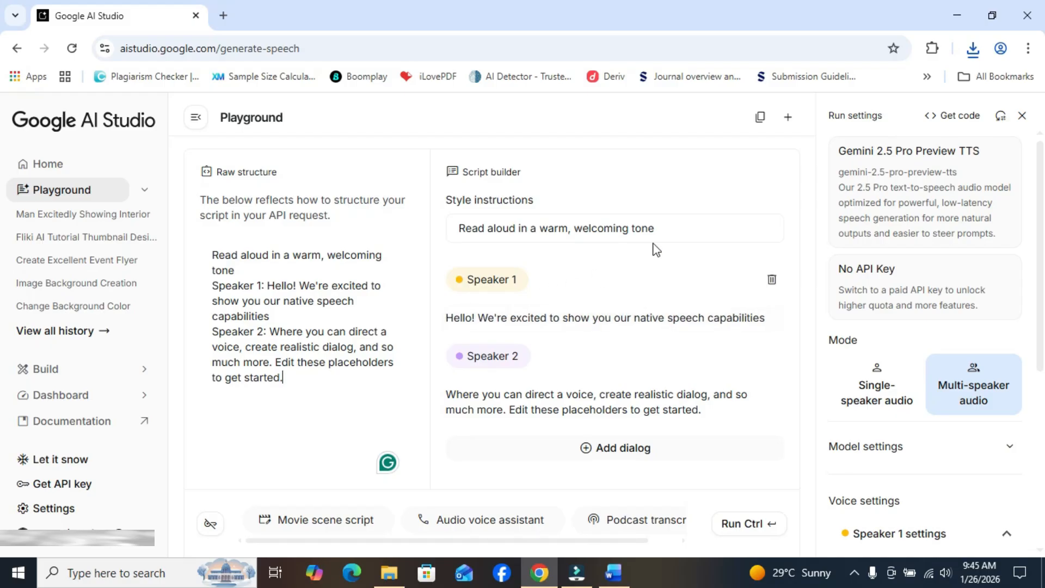
{"action": "left_click_drag", "start_coordinate": [299, 381], "coordinate": [208, 239]}
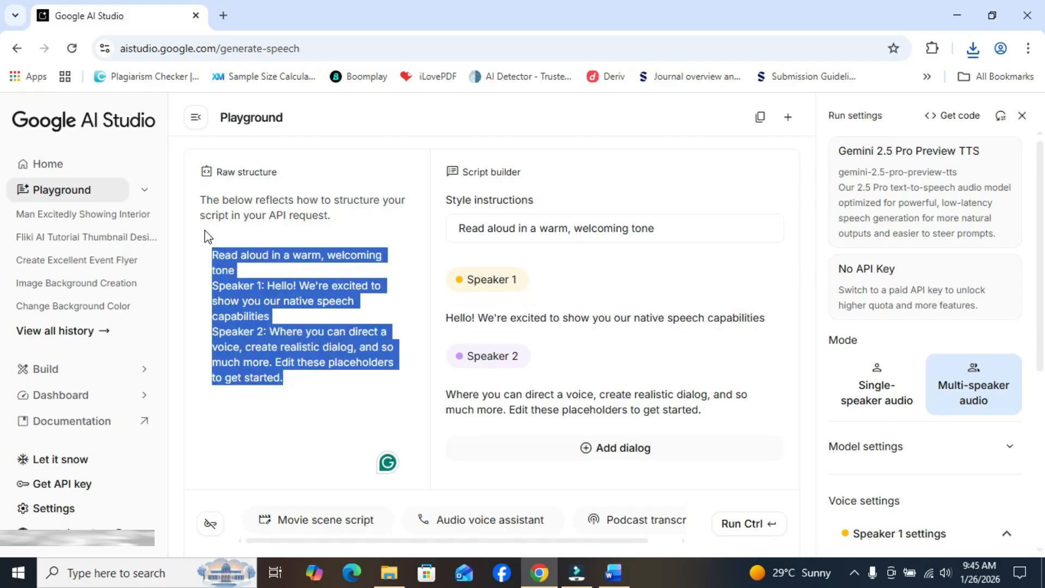
{"action": "right_click", "coordinate": [234, 279]}
{"action": "left_click", "coordinate": [282, 250]}
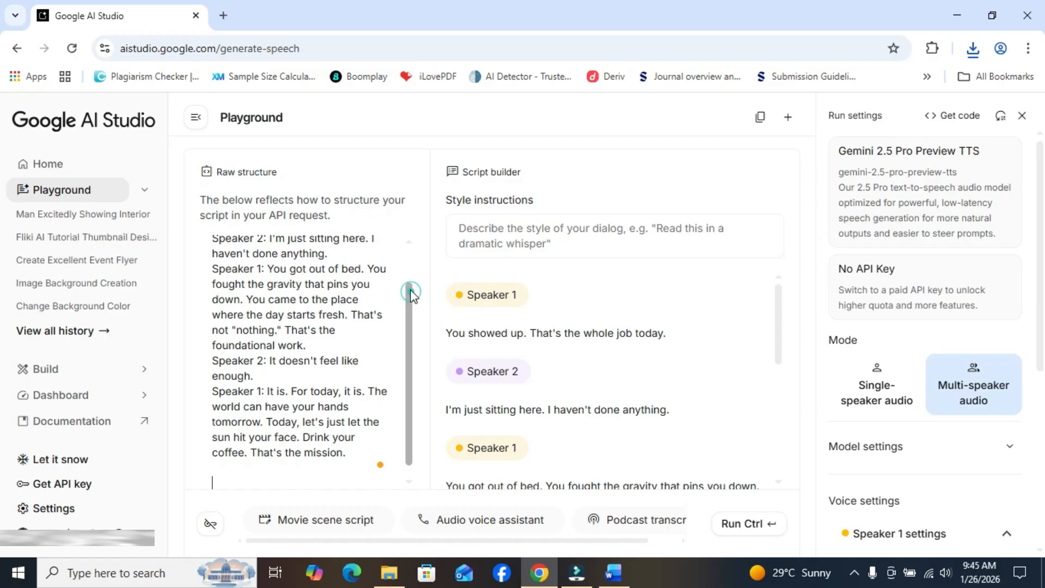
Review how the pasted dialogue is split between the speakers in the raw structure and script builder, and check the model settings
{"action": "left_click_drag", "start_coordinate": [411, 293], "coordinate": [411, 257]}
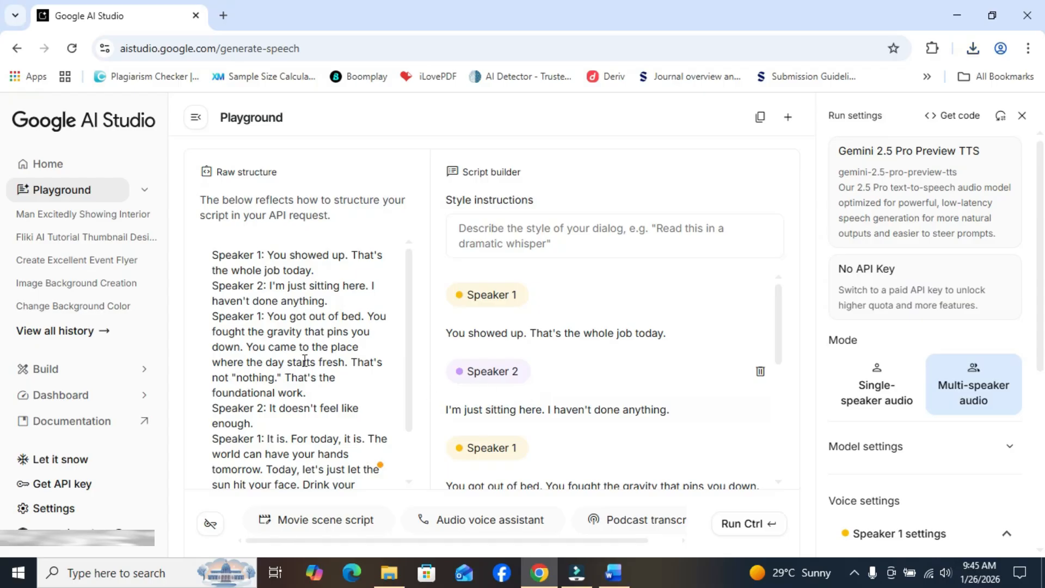
{"action": "left_click_drag", "start_coordinate": [780, 299], "coordinate": [786, 425]}
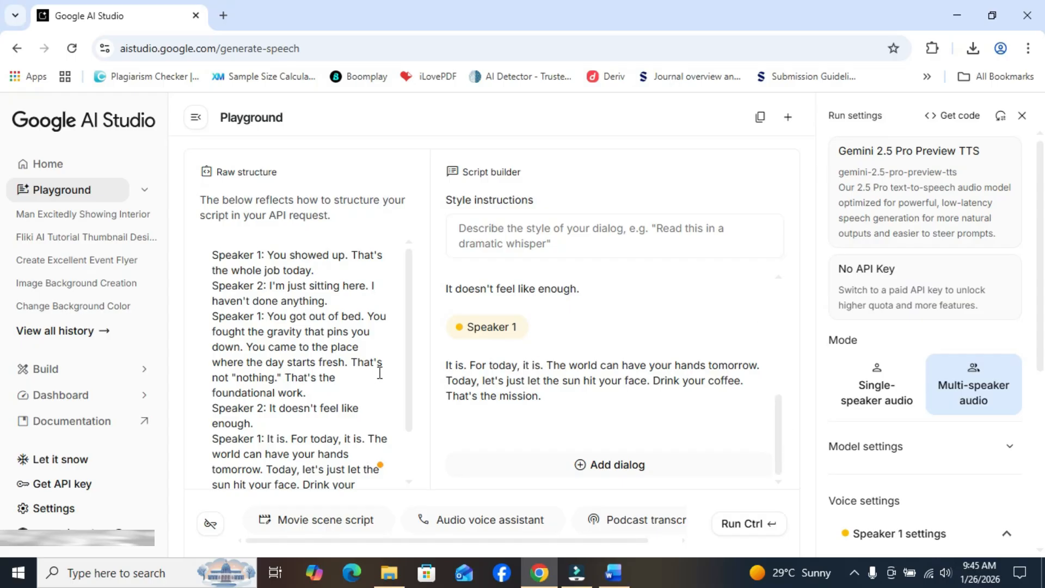
{"action": "left_click_drag", "start_coordinate": [409, 355], "coordinate": [411, 277]}
{"action": "left_click_drag", "start_coordinate": [777, 419], "coordinate": [780, 327]}
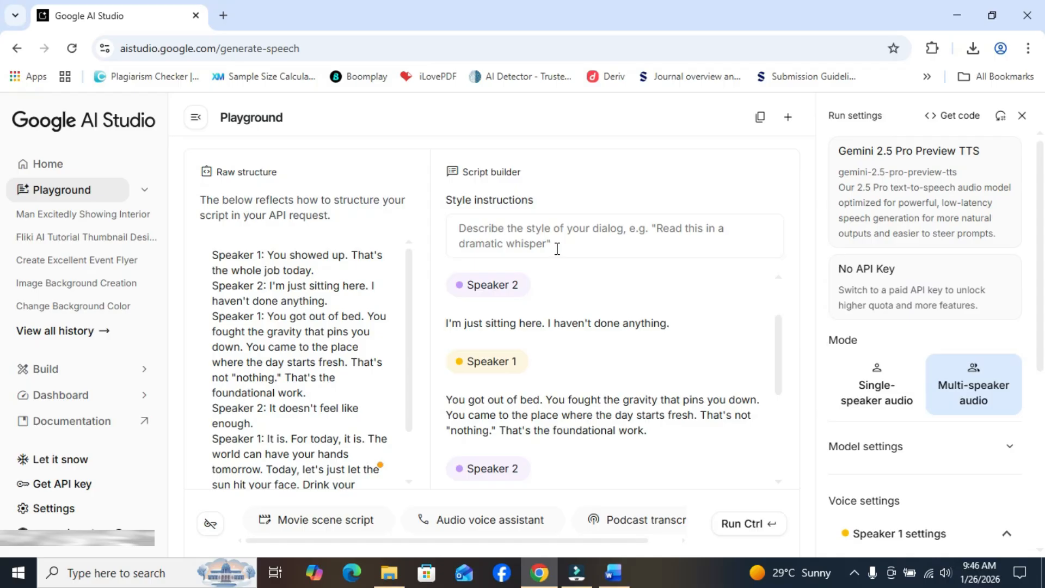
{"action": "left_click_drag", "start_coordinate": [781, 327], "coordinate": [785, 295]}
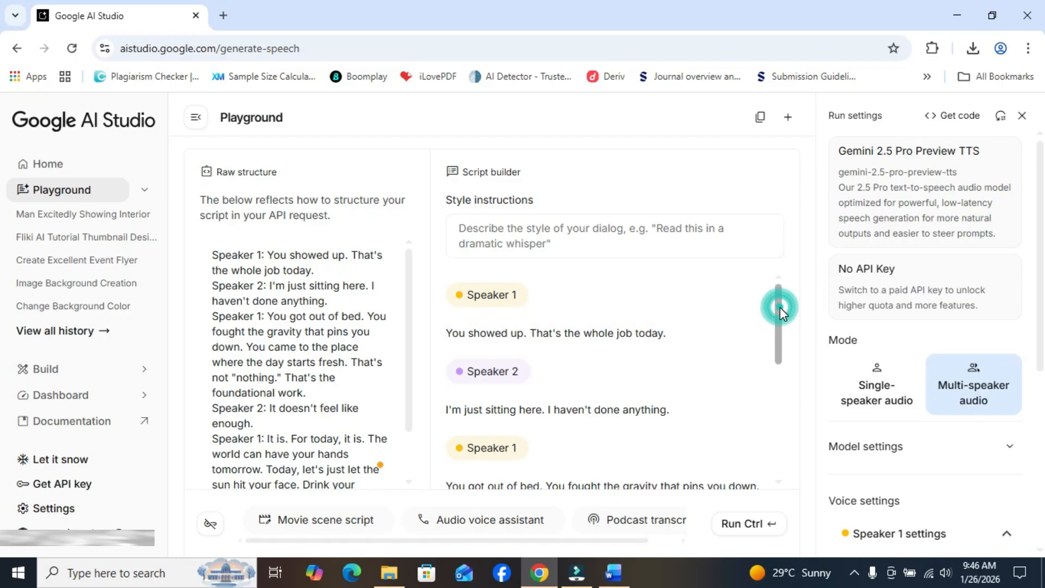
{"action": "left_click_drag", "start_coordinate": [780, 308], "coordinate": [783, 326]}
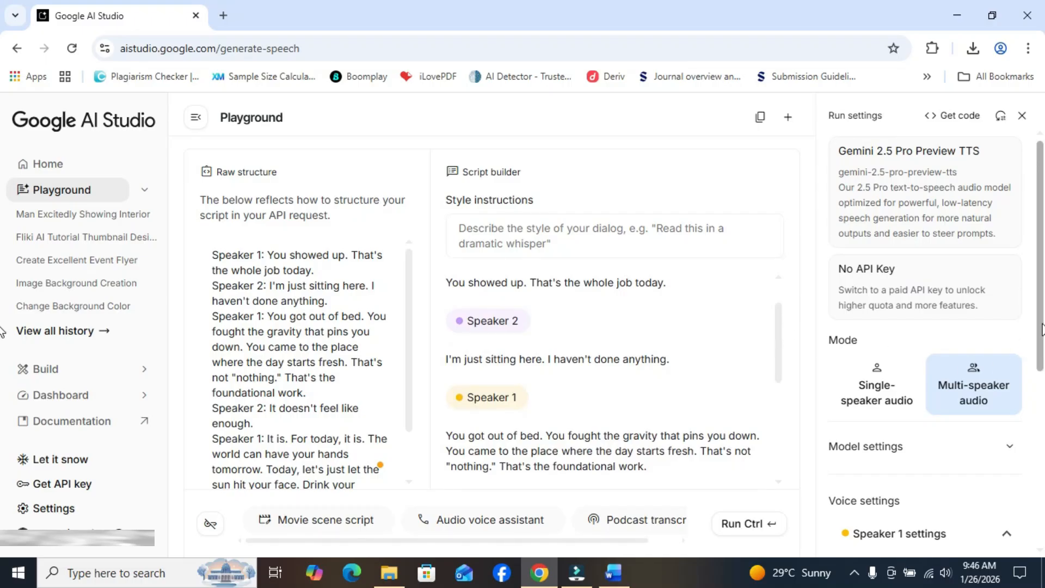
{"action": "scroll", "coordinate": [1038, 328], "scroll_direction": "down", "scroll_amount": 3}
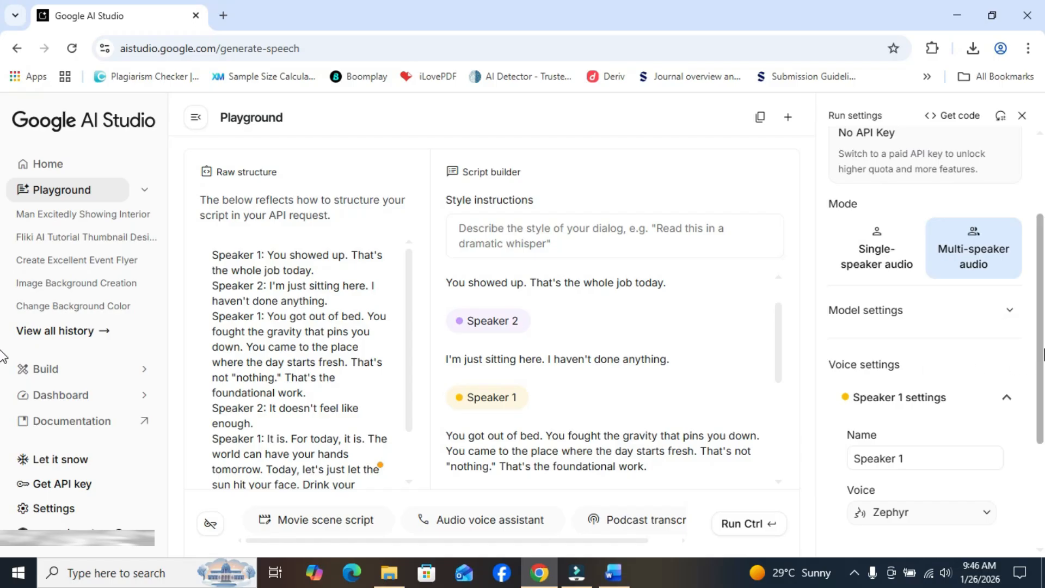
{"action": "left_click", "coordinate": [1011, 314]}
{"action": "left_click", "coordinate": [1012, 315]}
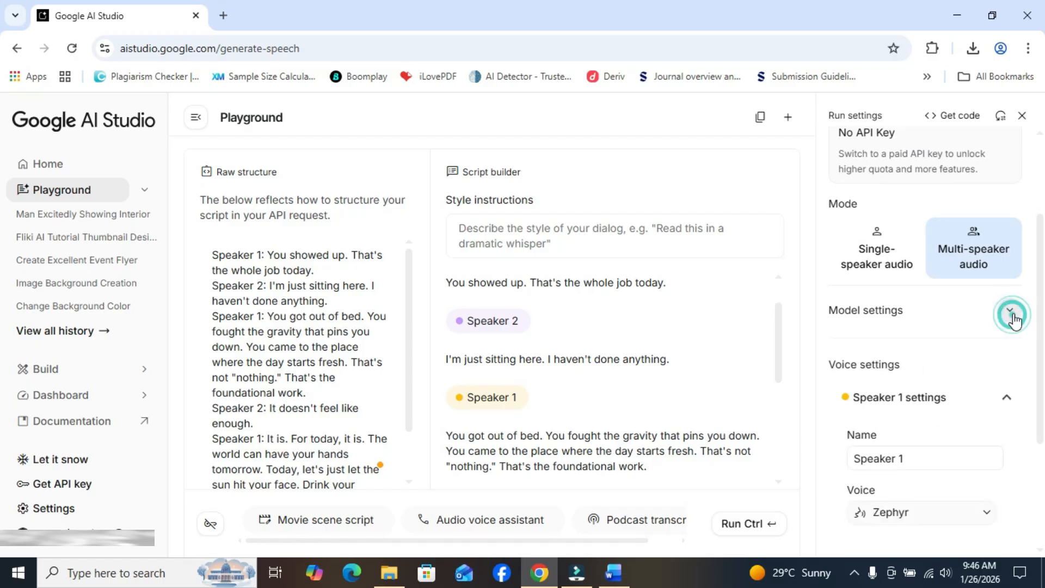
{"action": "scroll", "coordinate": [1018, 322], "scroll_direction": "down", "scroll_amount": 1}
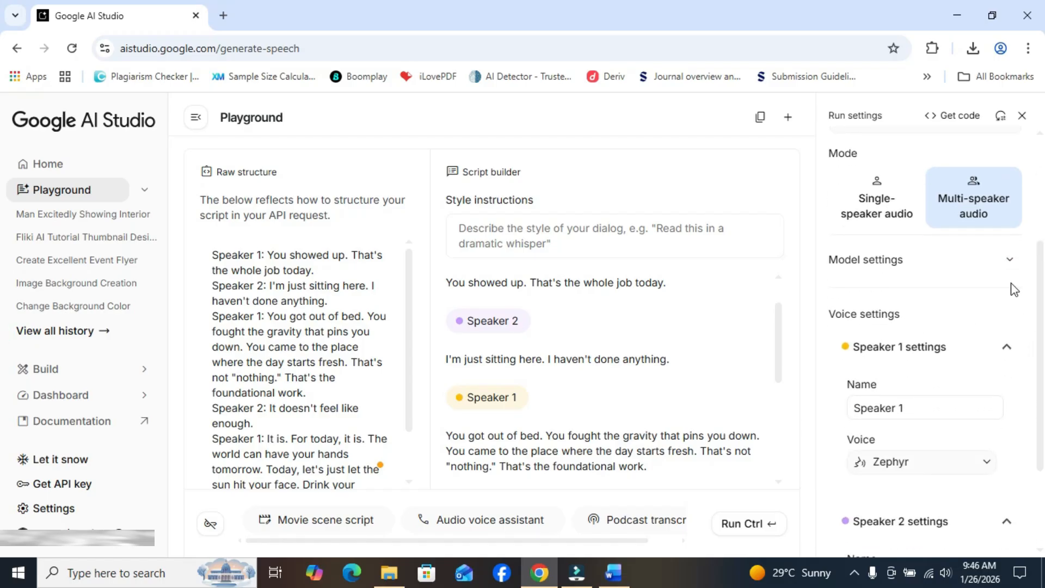
{"action": "left_click", "coordinate": [1010, 260]}
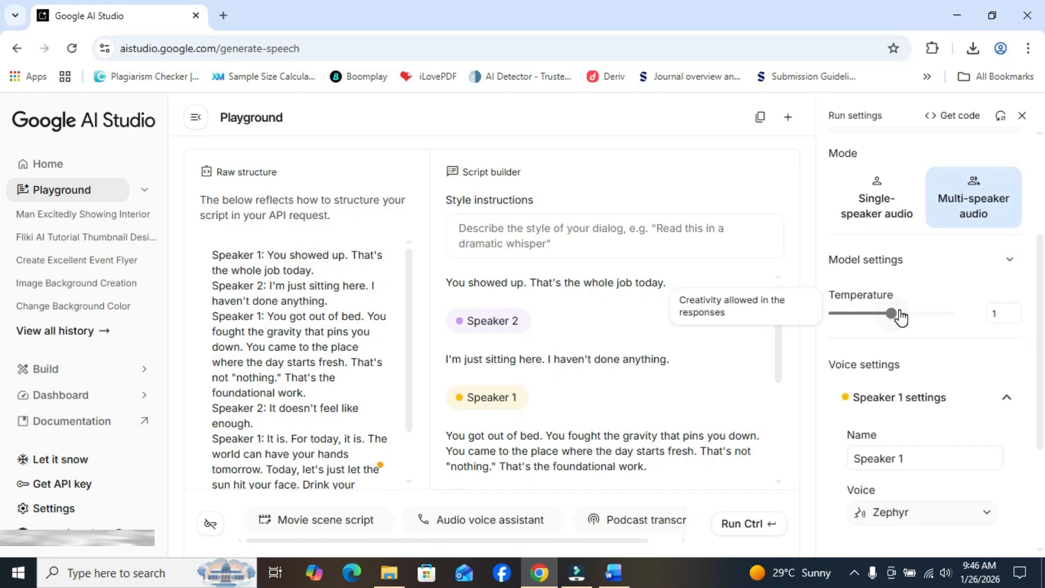
{"action": "left_click", "coordinate": [1009, 261]}
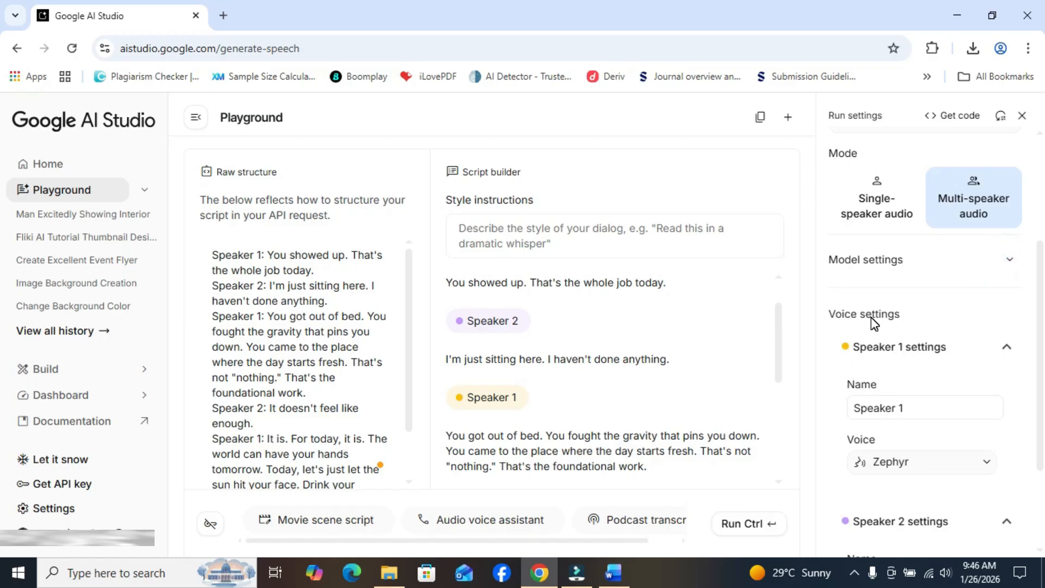
Try Charon as the voice for Speaker 1 and settle on Achird instead
{"action": "left_click_drag", "start_coordinate": [1040, 340], "coordinate": [1042, 410]}
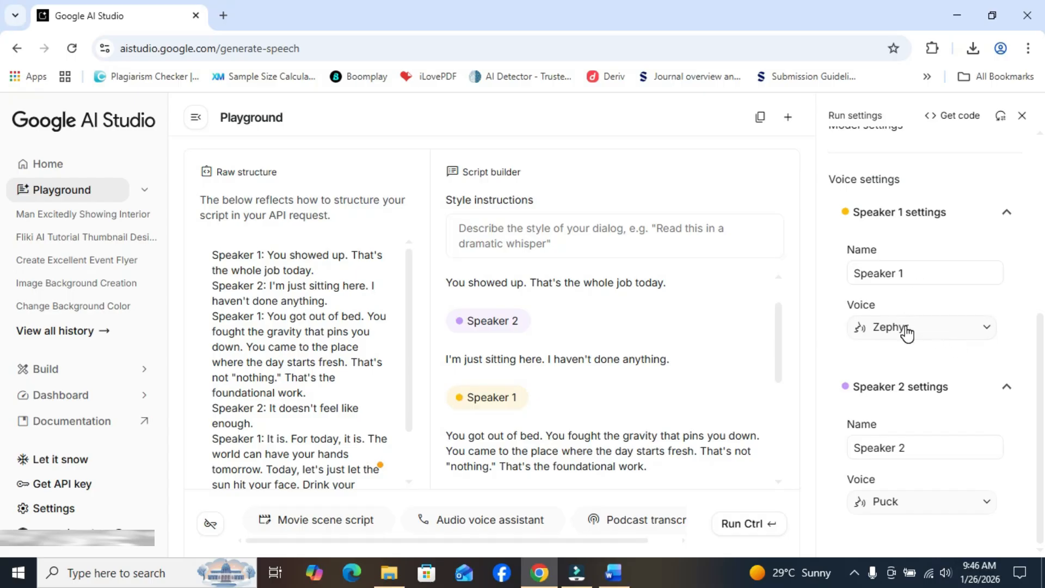
{"action": "left_click", "coordinate": [973, 333]}
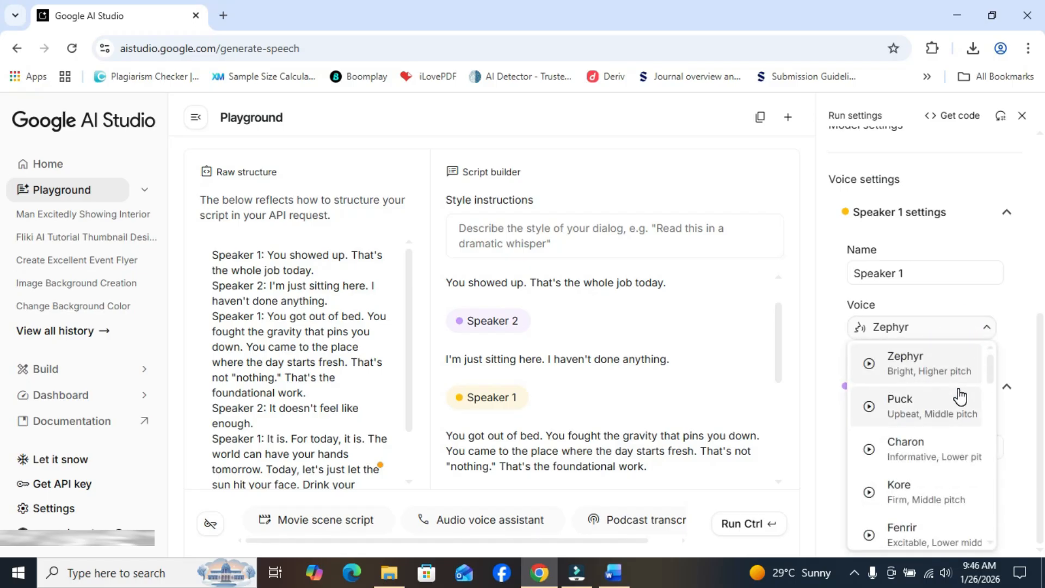
{"action": "left_click", "coordinate": [895, 460]}
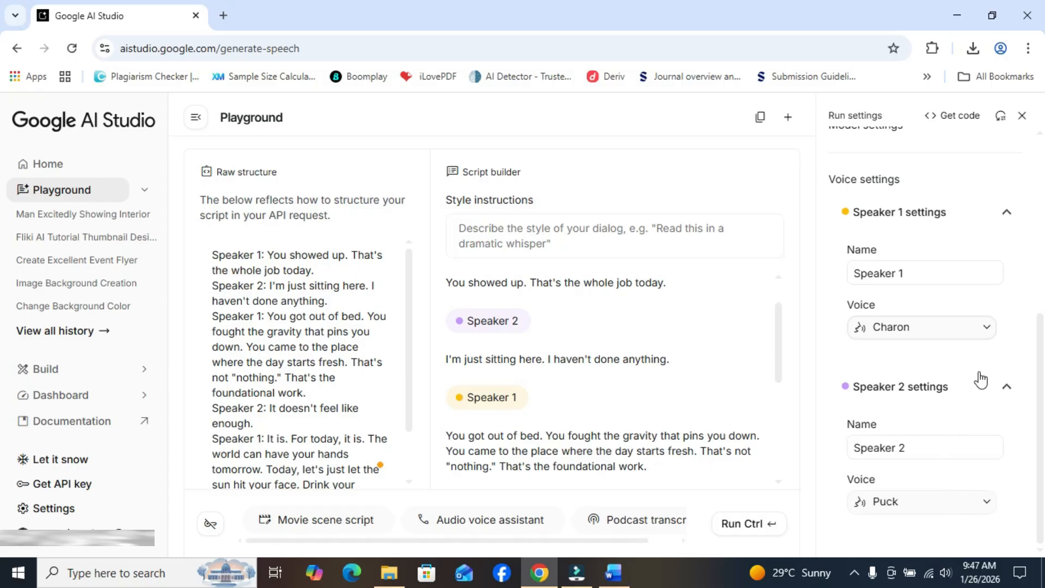
{"action": "left_click", "coordinate": [972, 333]}
{"action": "left_click_drag", "start_coordinate": [989, 367], "coordinate": [999, 511]}
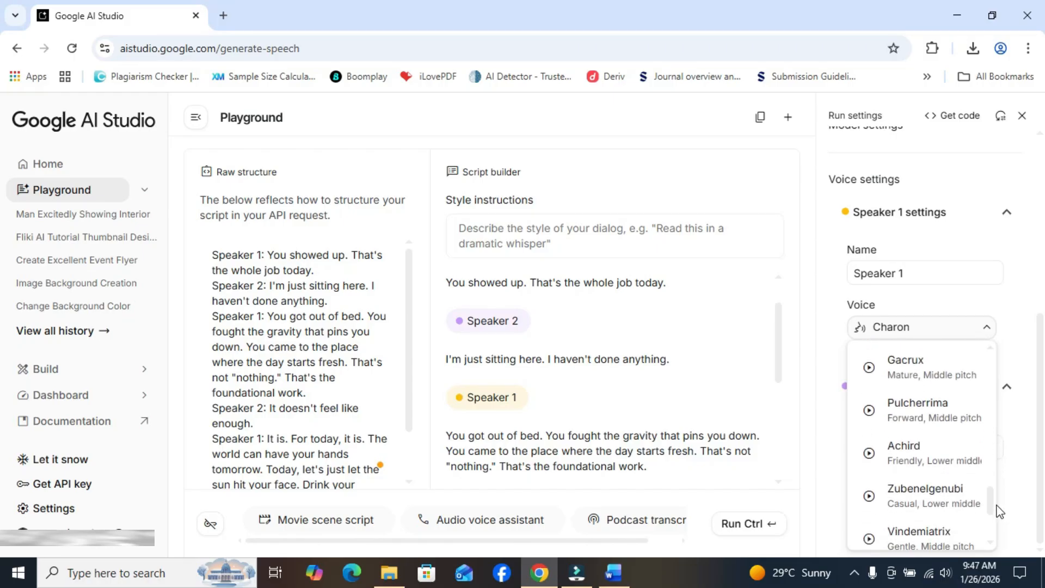
{"action": "left_click", "coordinate": [919, 460]}
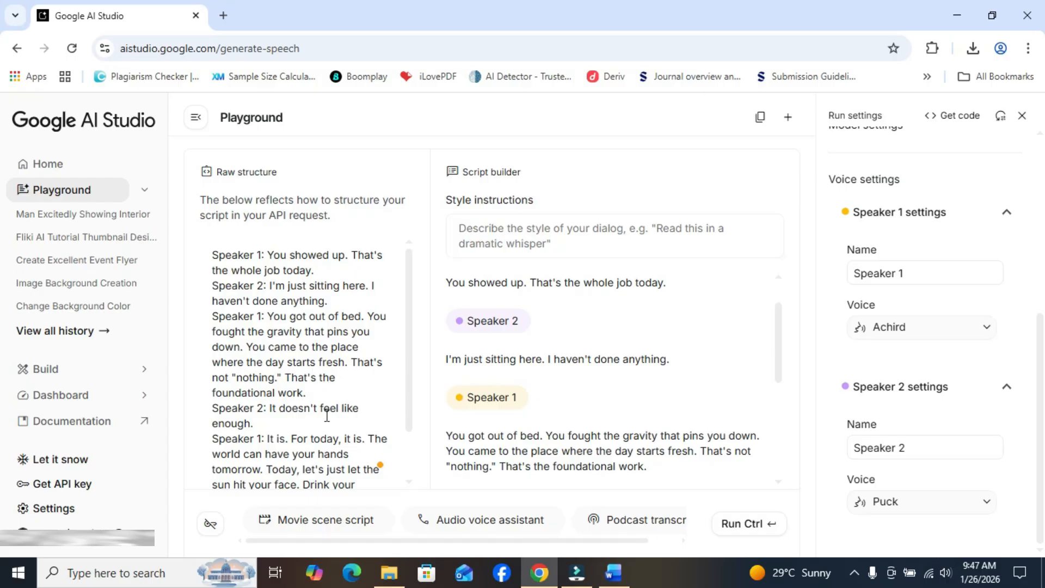
Browse the available voices for Speaker 2 and choose Zubenelgenubi
{"action": "left_click", "coordinate": [987, 508]}
{"action": "left_click_drag", "start_coordinate": [989, 315], "coordinate": [998, 453]}
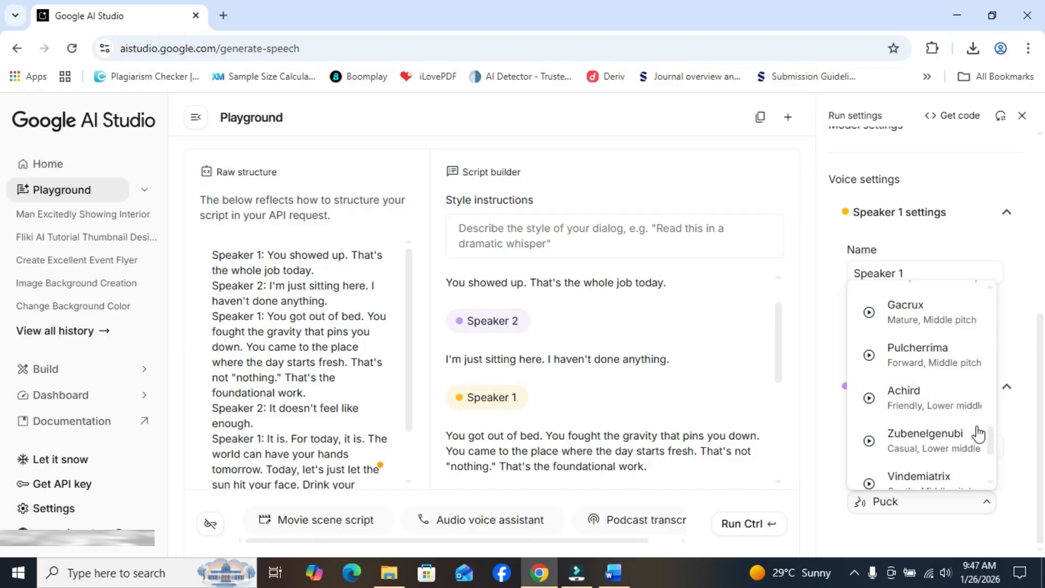
{"action": "left_click", "coordinate": [988, 441]}
{"action": "scroll", "coordinate": [990, 444], "scroll_direction": "down", "scroll_amount": 2}
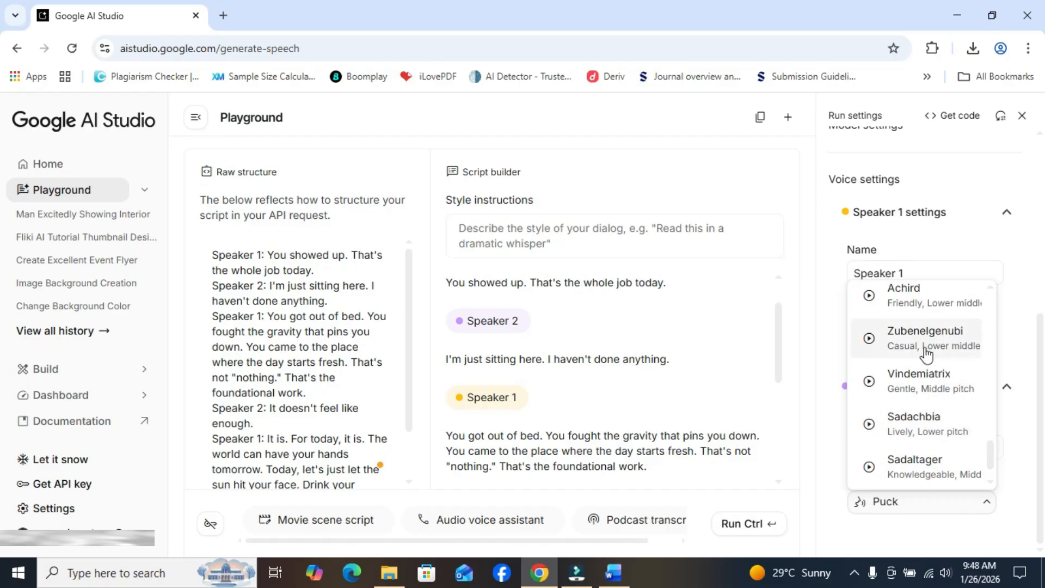
{"action": "left_click", "coordinate": [926, 348]}
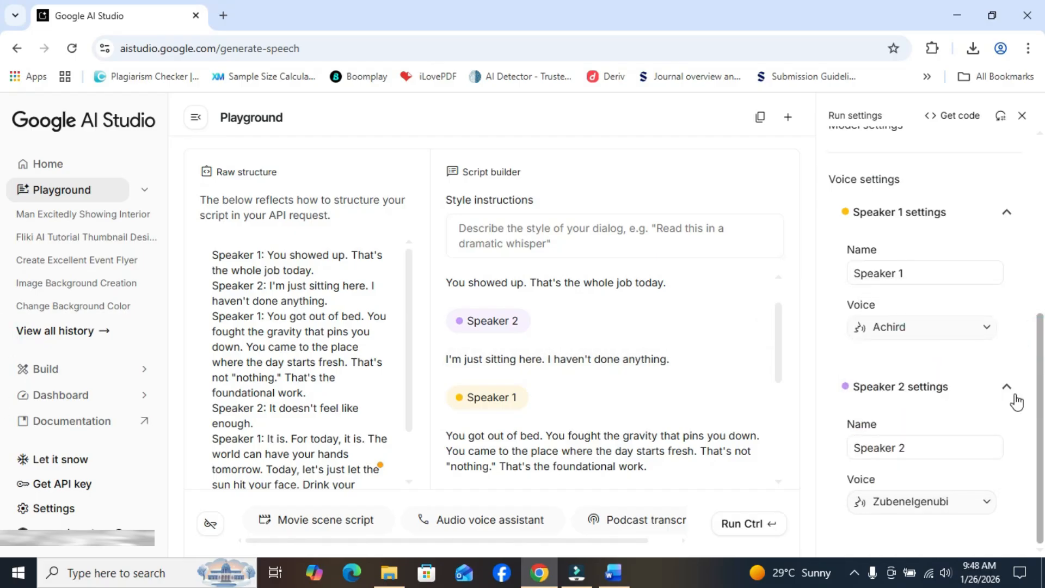
Generate the multi-speaker speech from the dialogue and download the resulting audio file
{"action": "left_click_drag", "start_coordinate": [778, 331], "coordinate": [799, 420]}
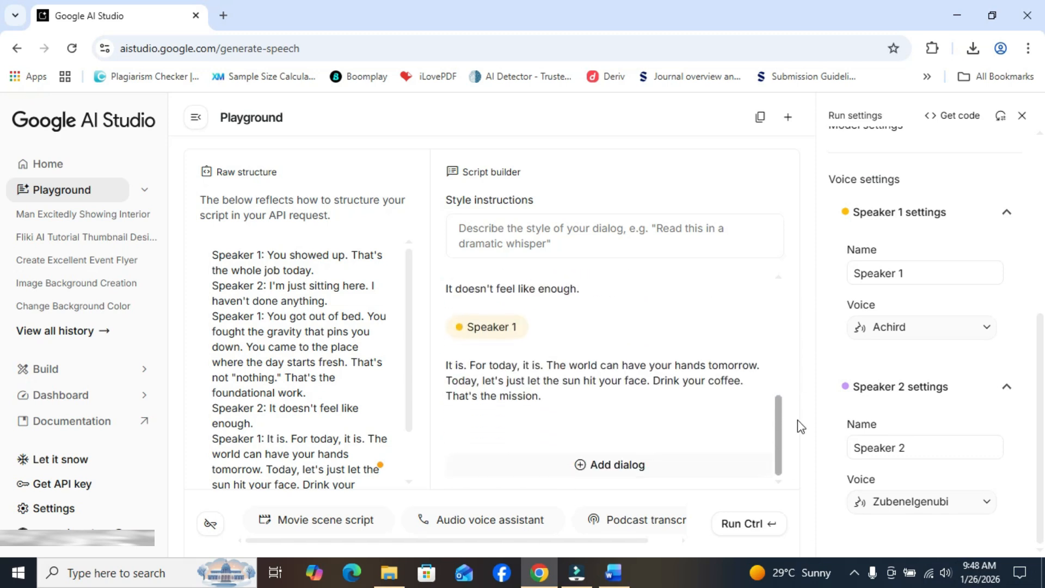
{"action": "left_click", "coordinate": [738, 528]}
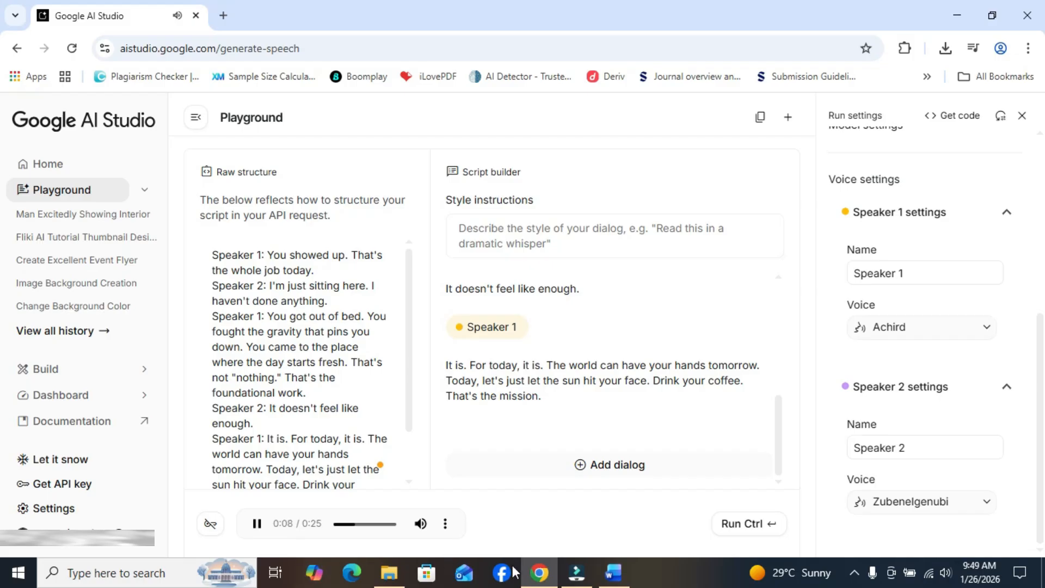
{"action": "left_click", "coordinate": [779, 421]}
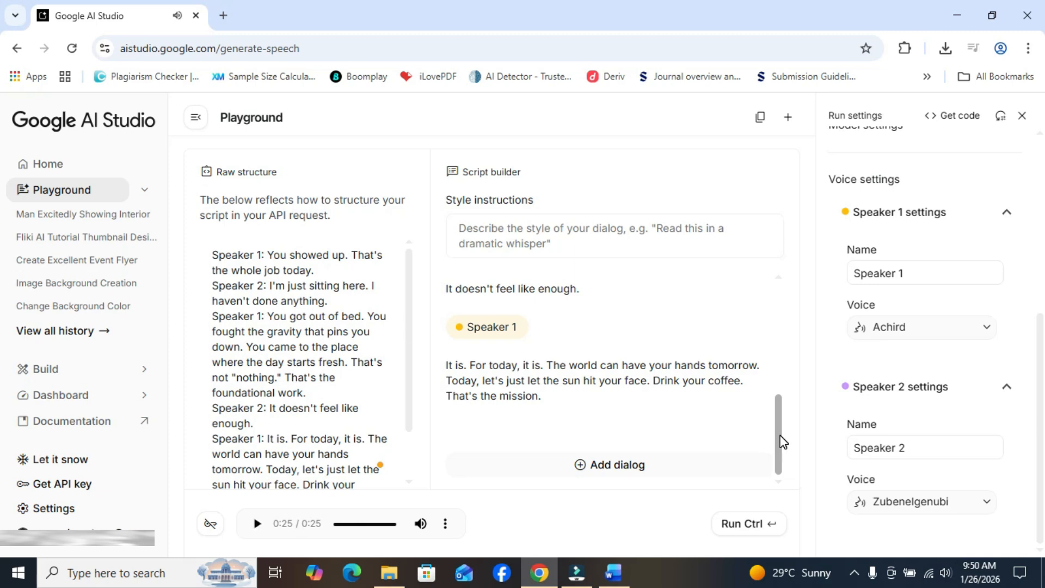
{"action": "left_click", "coordinate": [445, 524]}
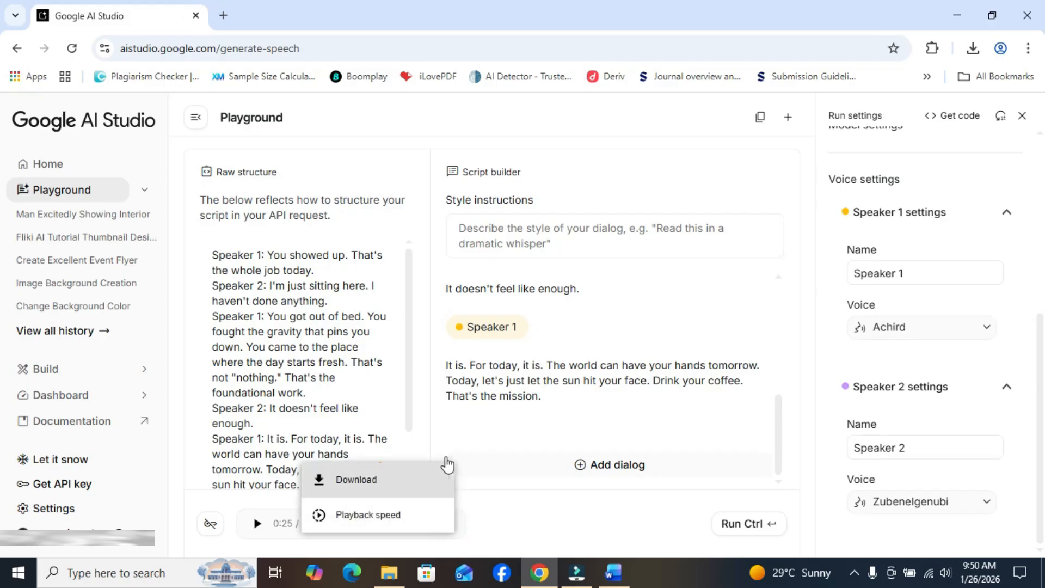
{"action": "left_click", "coordinate": [432, 479]}
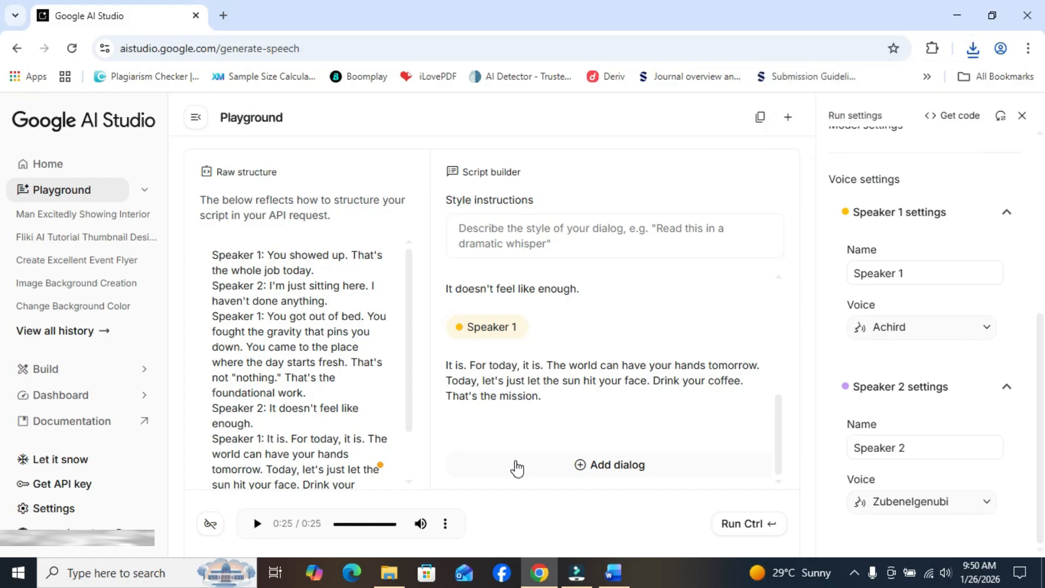
{"action": "left_click", "coordinate": [501, 429]}
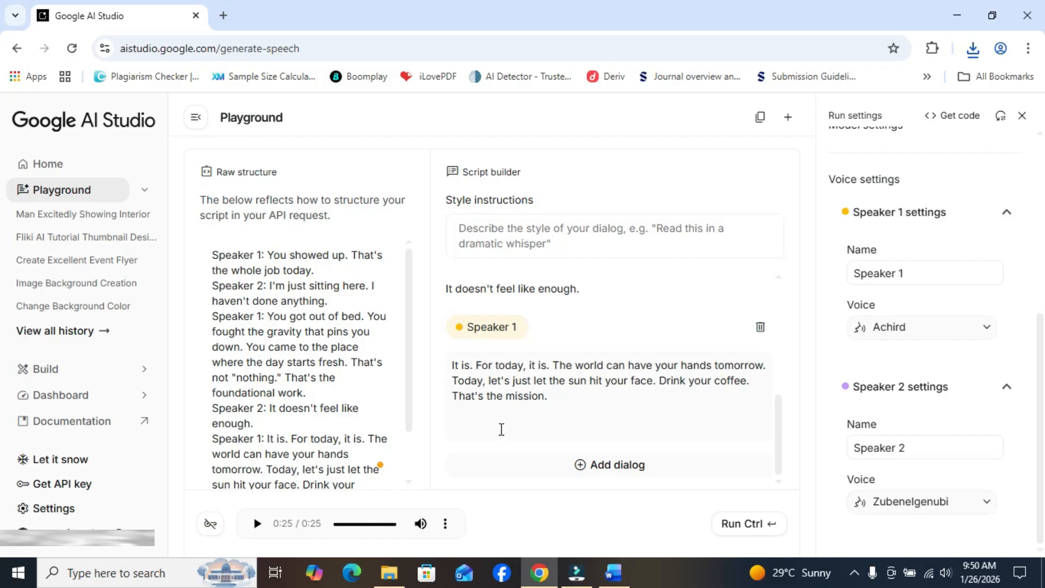